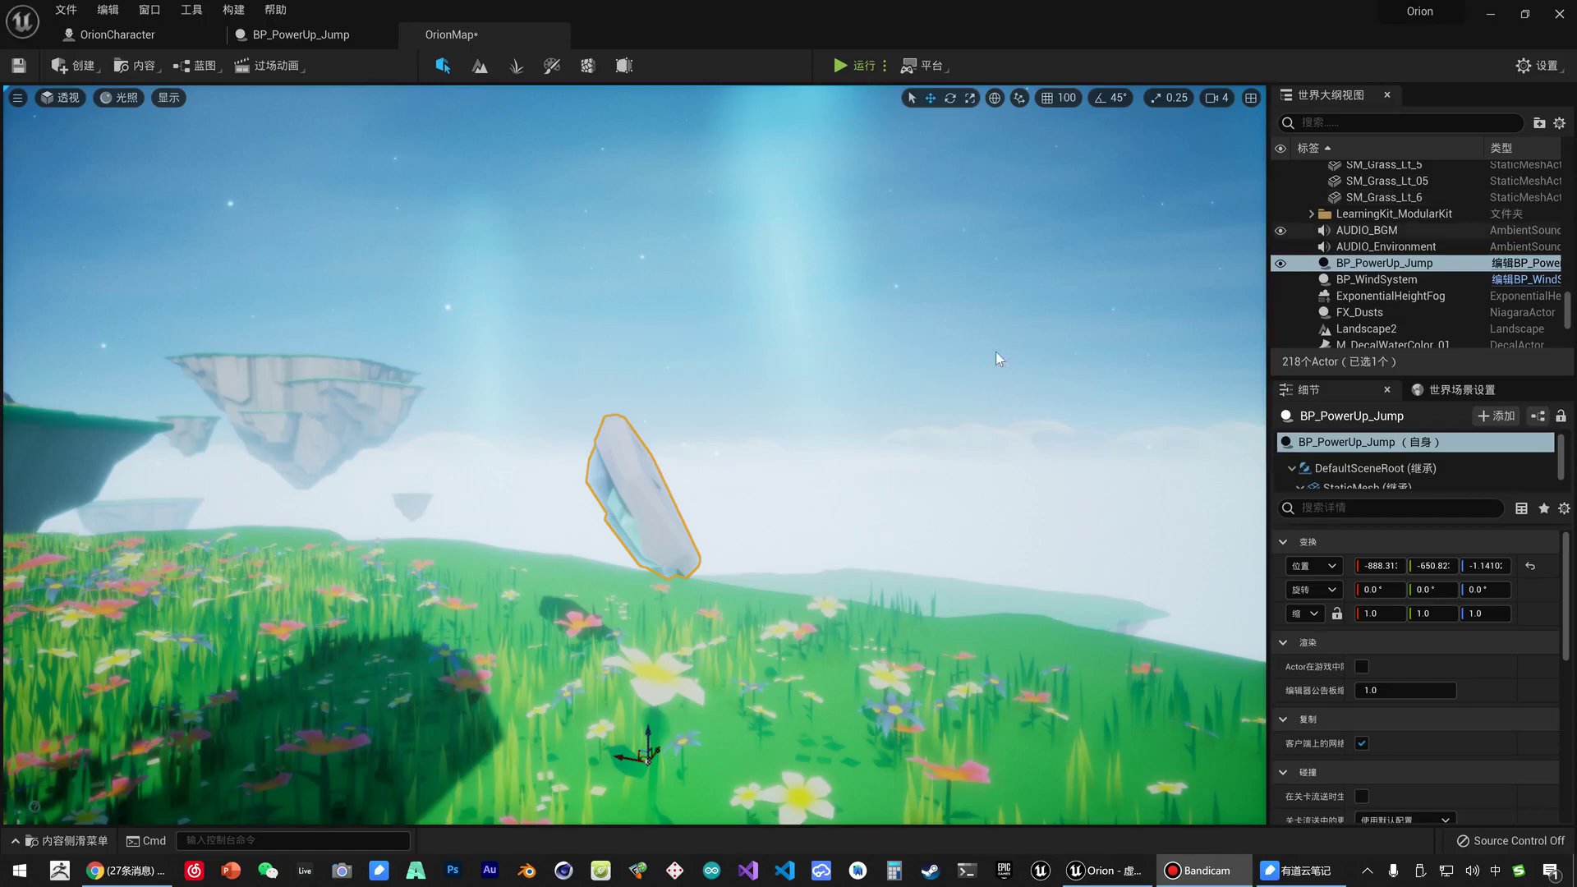
- Frame the BP_PowerUp_Jump crystal in the viewport and switch to its blueprint event graph
click(659, 474)
key(f)
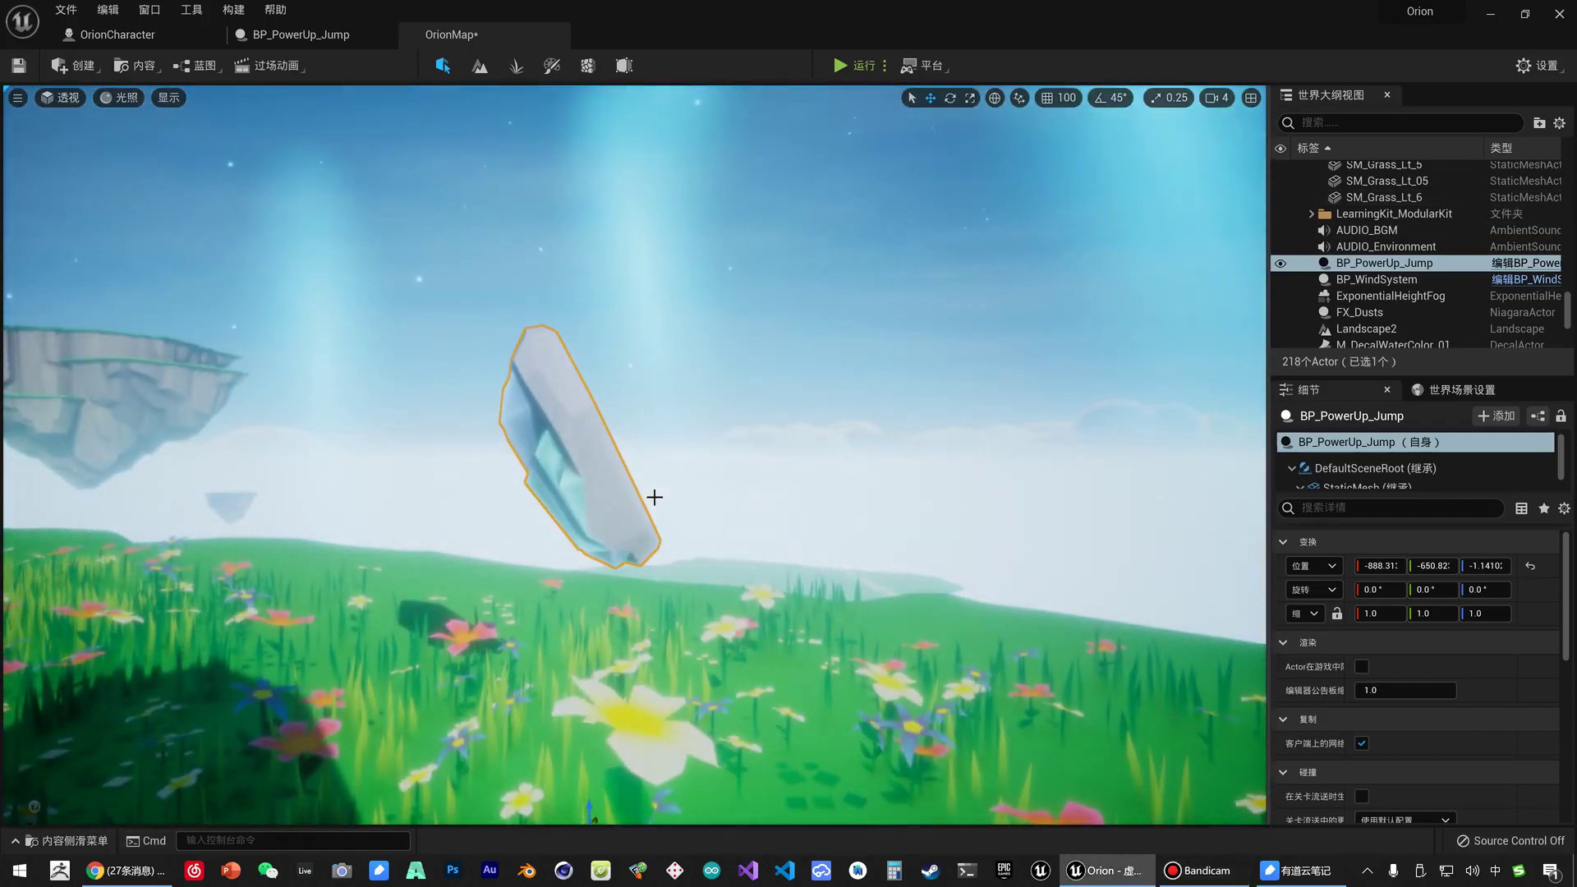
mouse_move(581, 436)
mouse_down()
mouse_move(581, 394)
mouse_move(581, 433)
mouse_up()
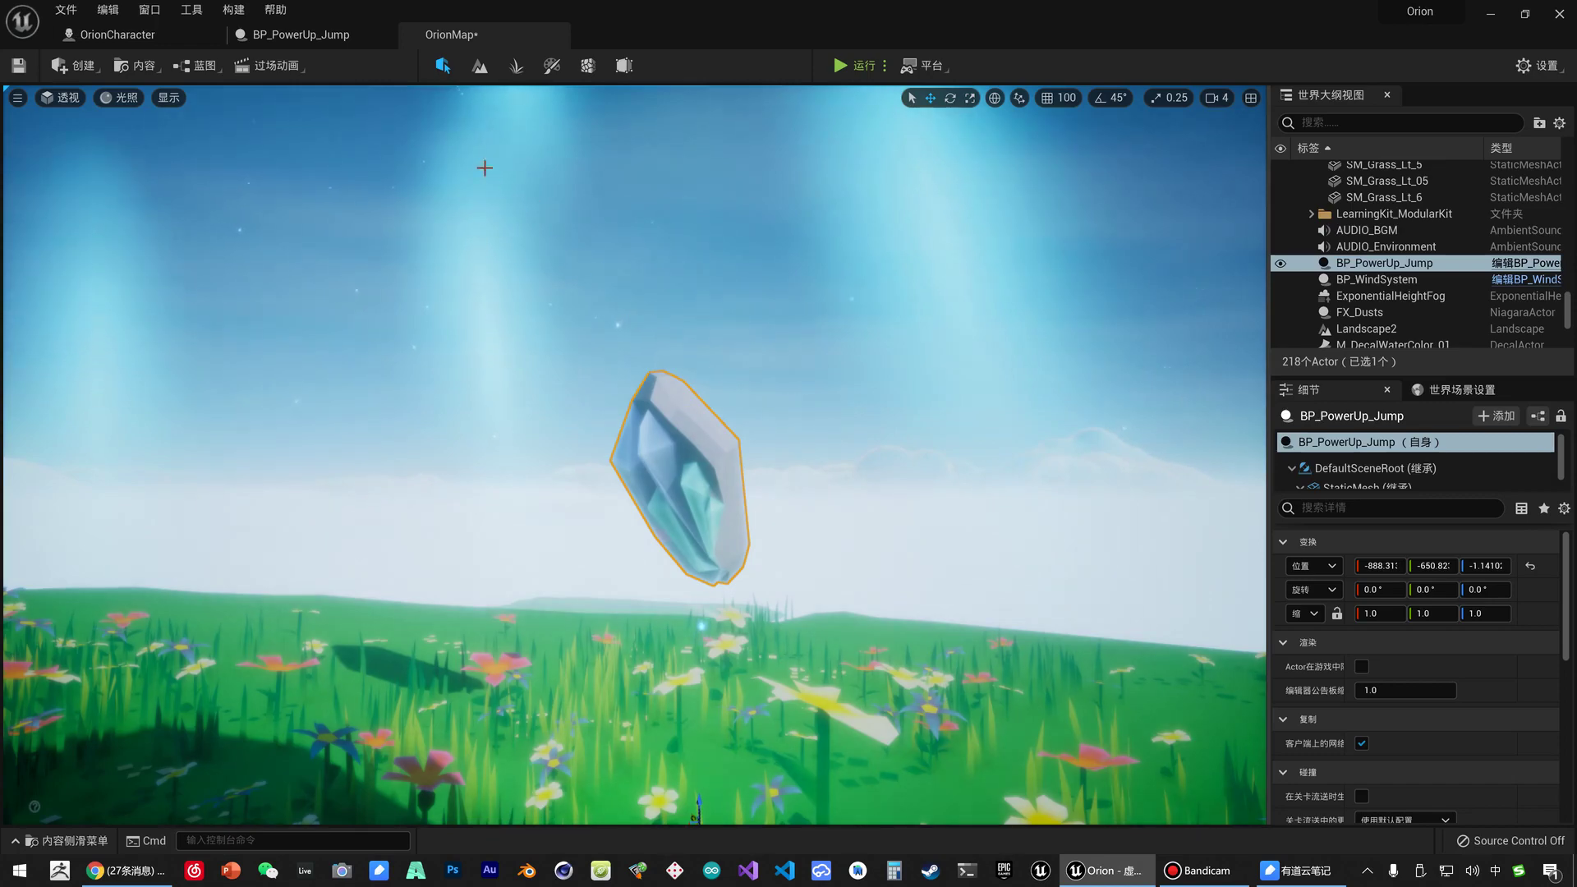
click(329, 35)
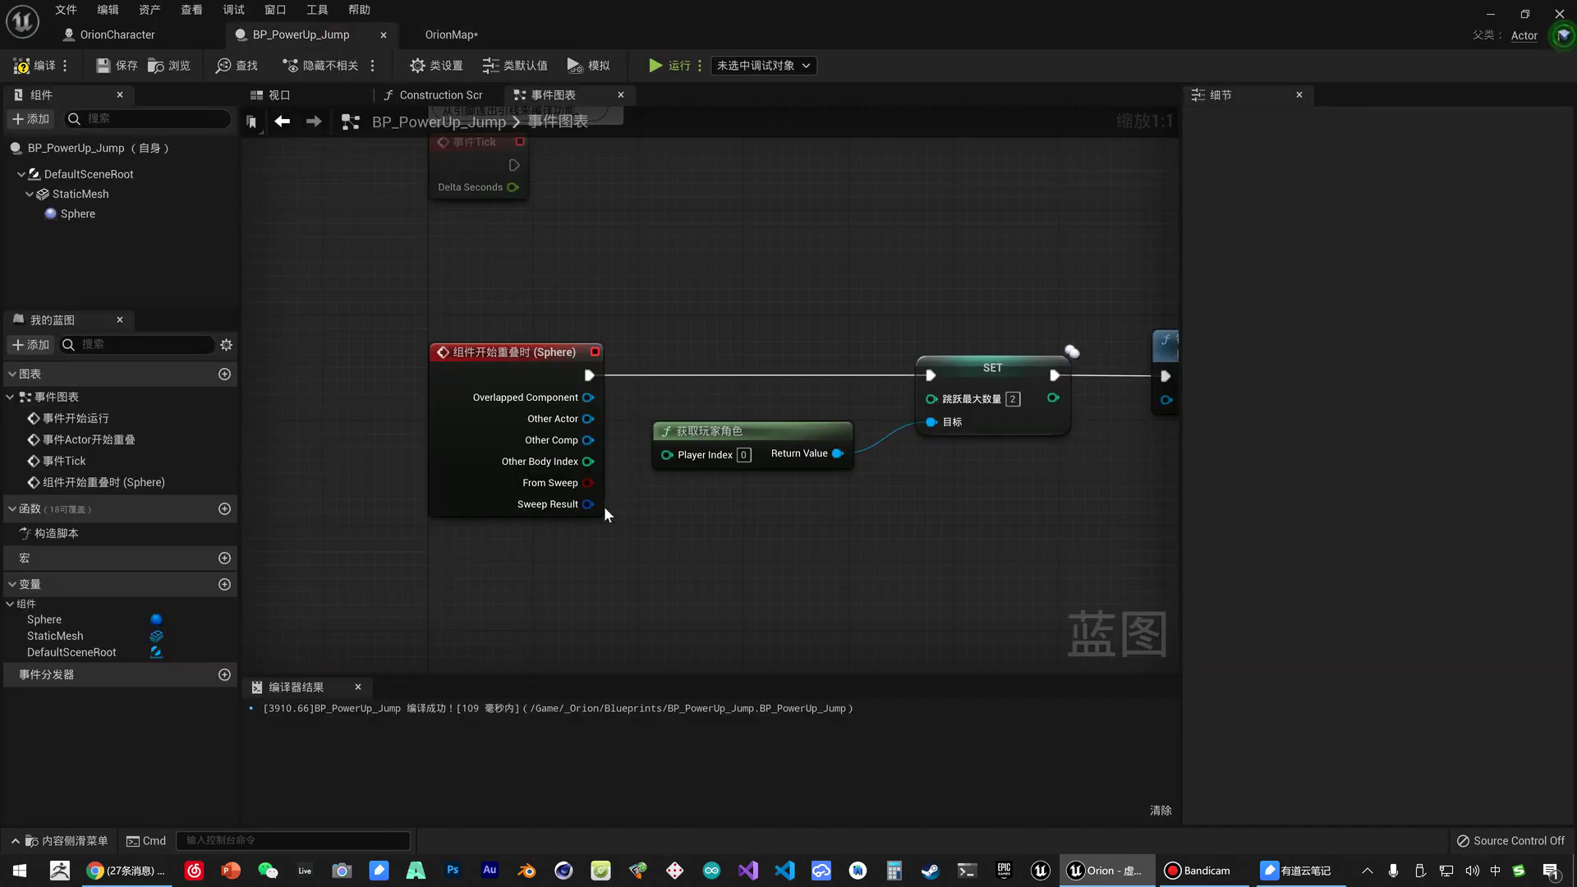
- Add a Timeline node in an empty area of the event graph
right_drag(678, 377, 741, 570)
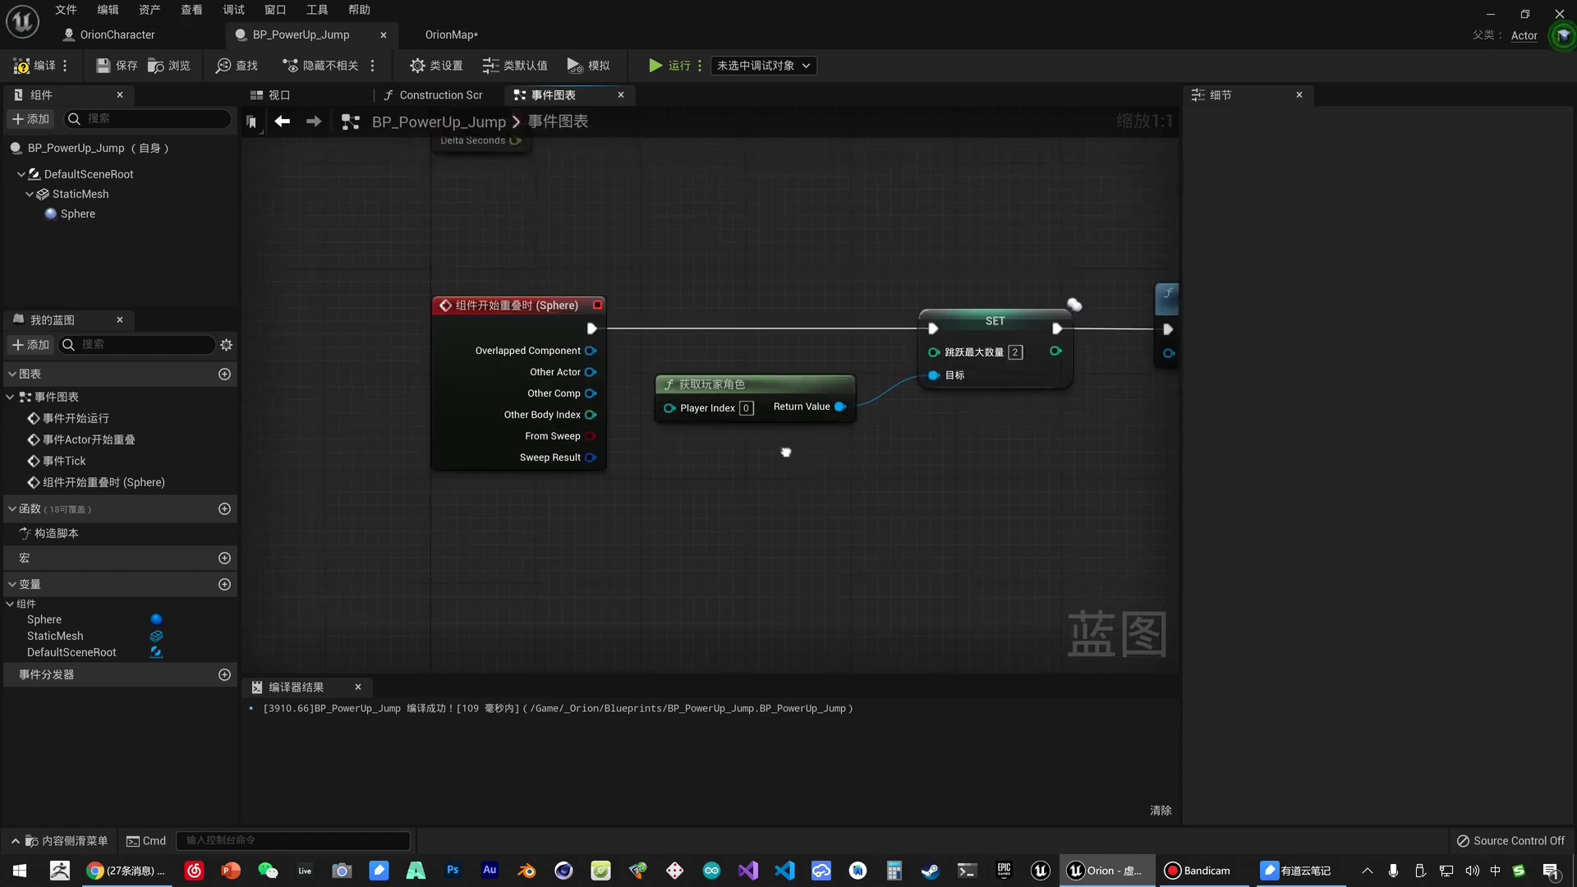
scroll(761, 501, down, 1)
right_drag(761, 501, 737, 442)
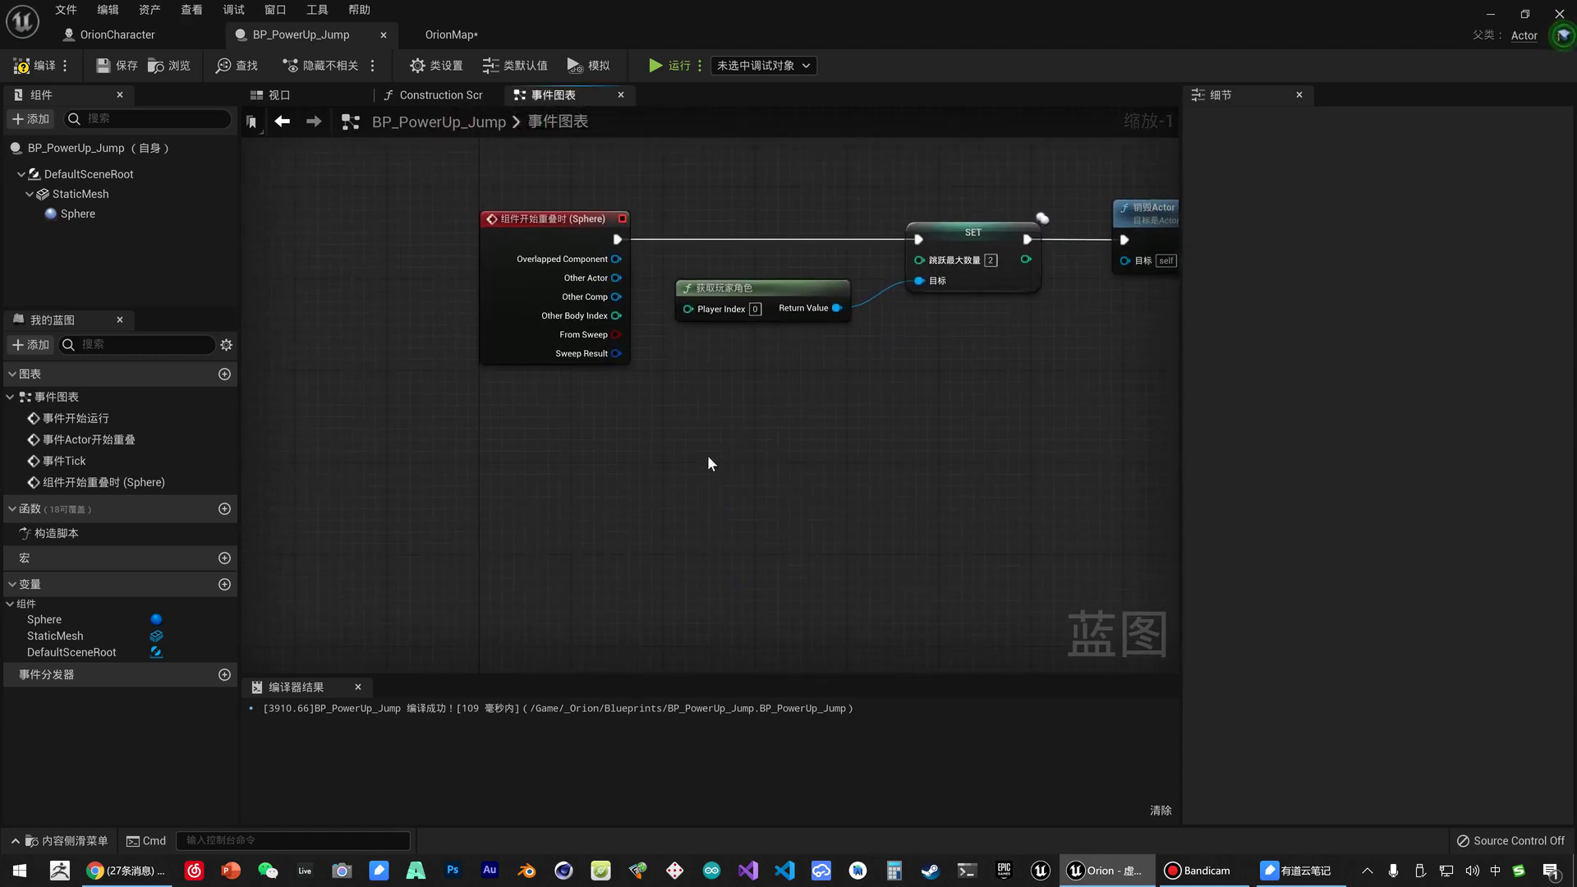
right_click(496, 471)
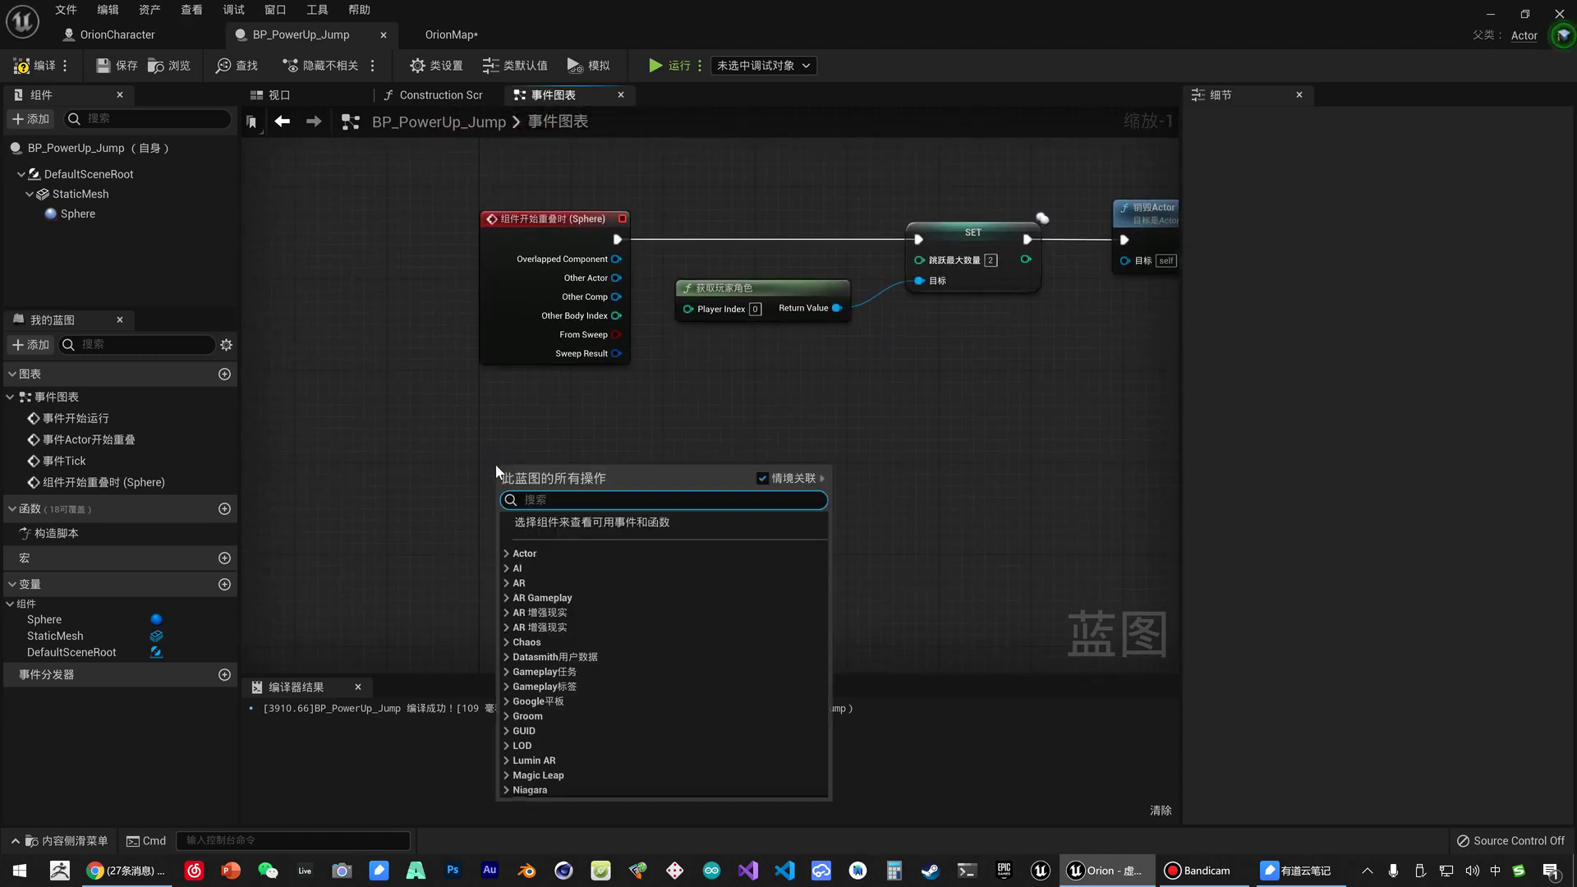
text(timeline)
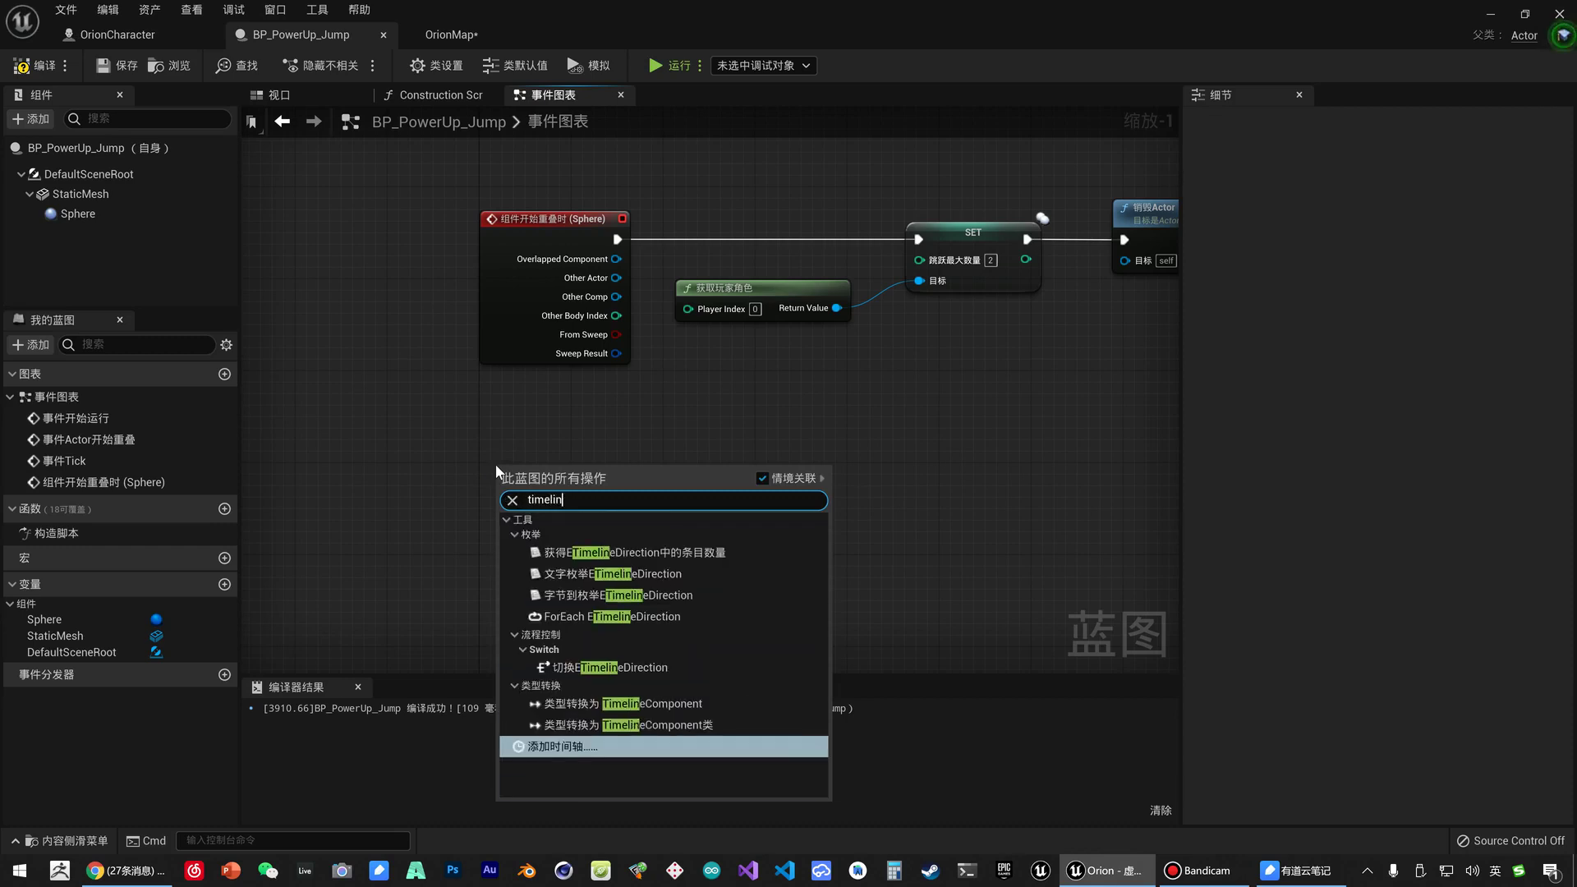
click(557, 751)
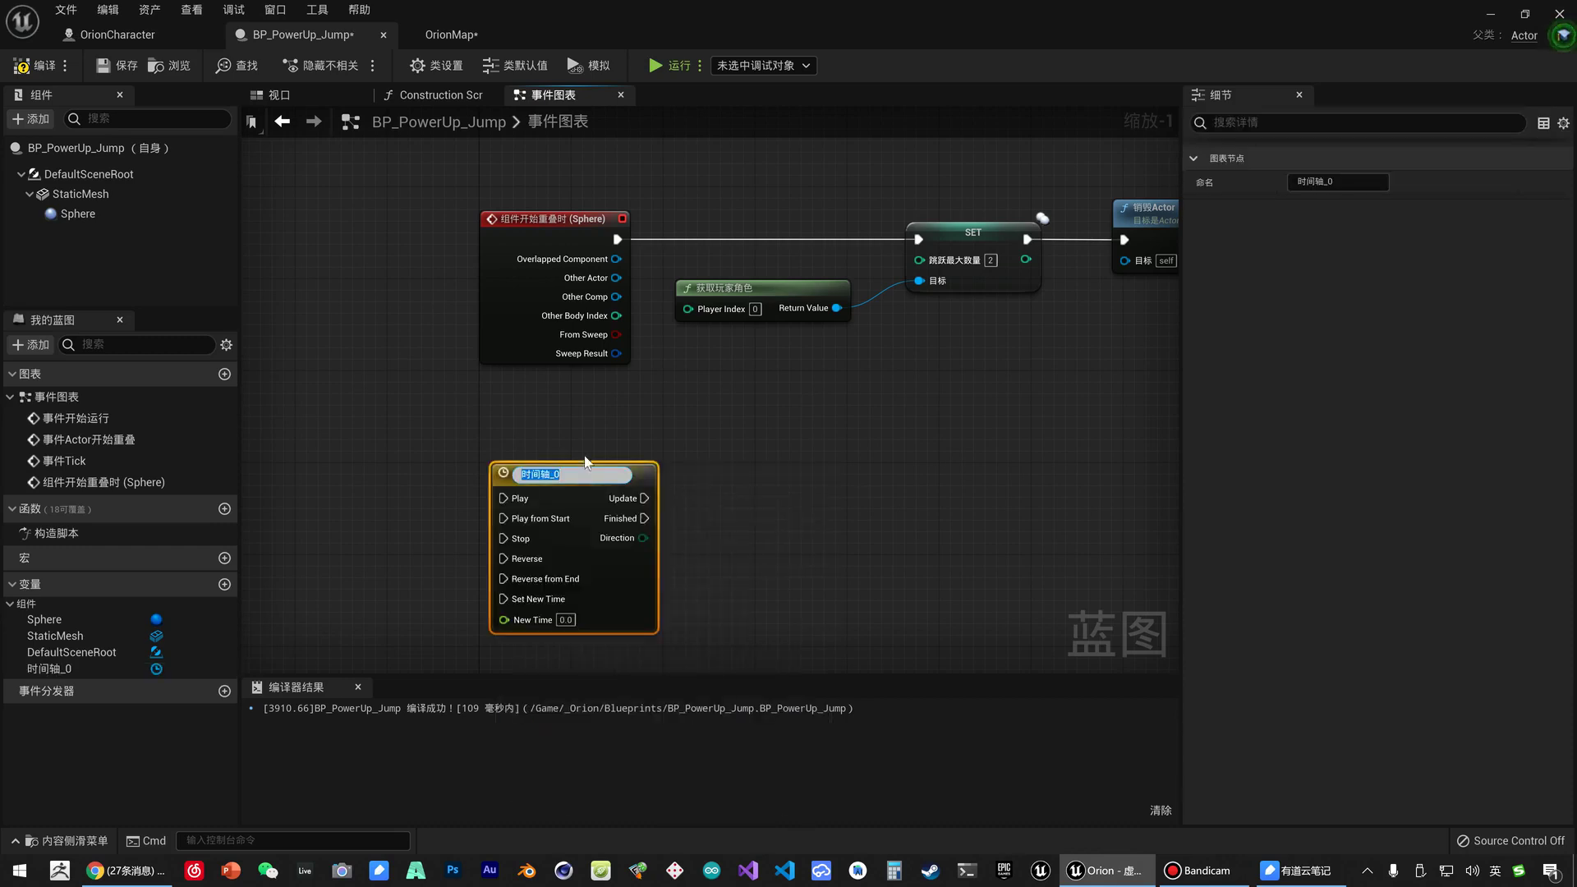
click(699, 485)
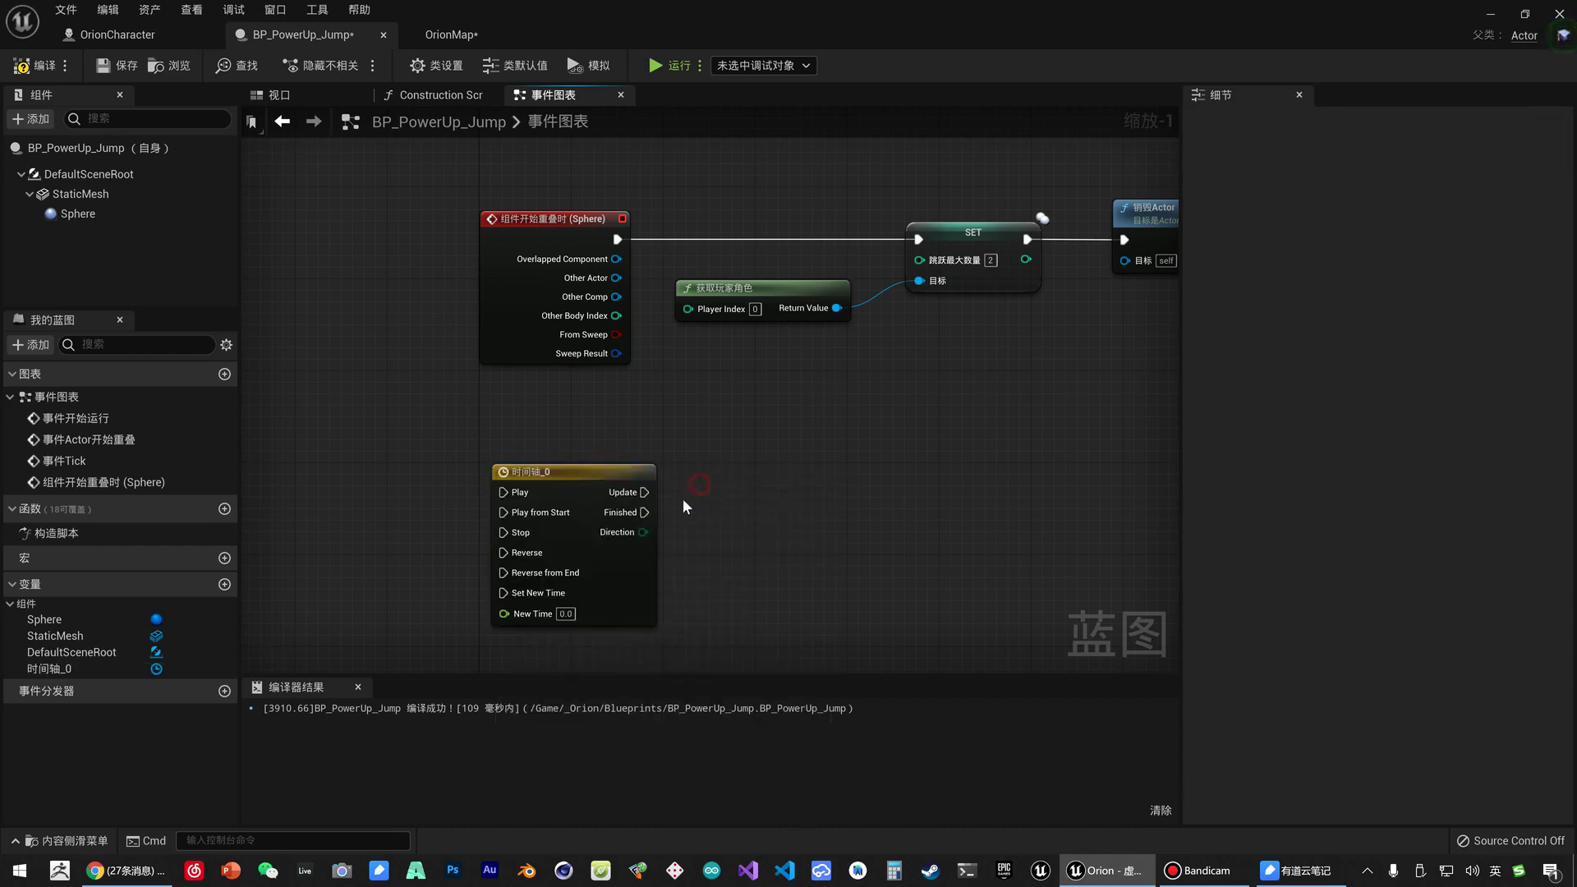
click(624, 473)
scroll(737, 352, up, 1)
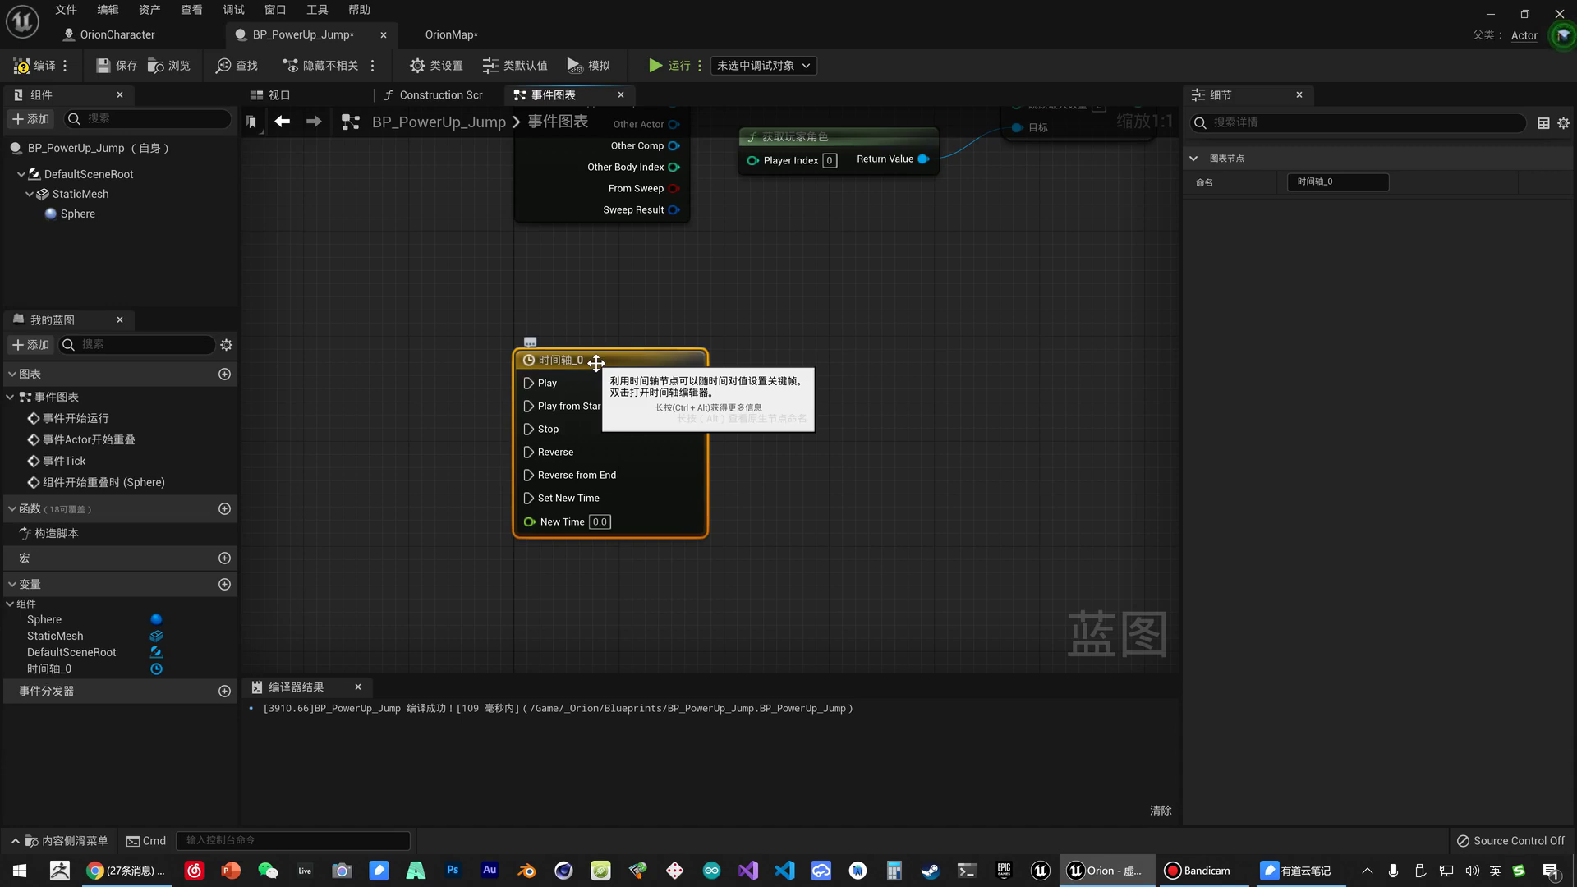
- Rename the Timeline node to 时间轴_Floating
click(739, 367)
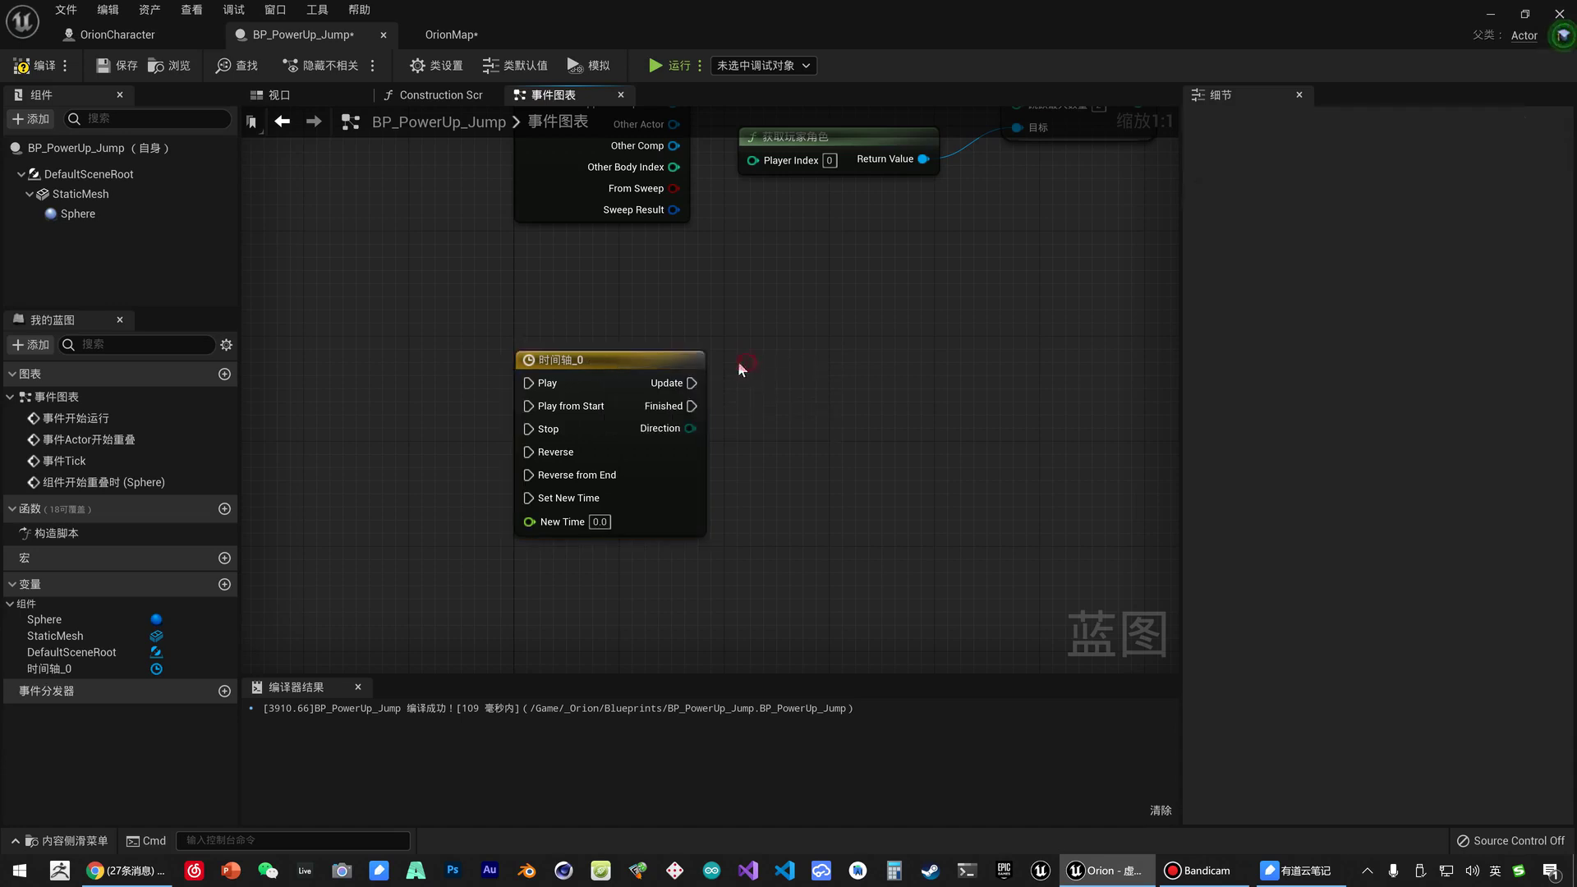
double_click(582, 359)
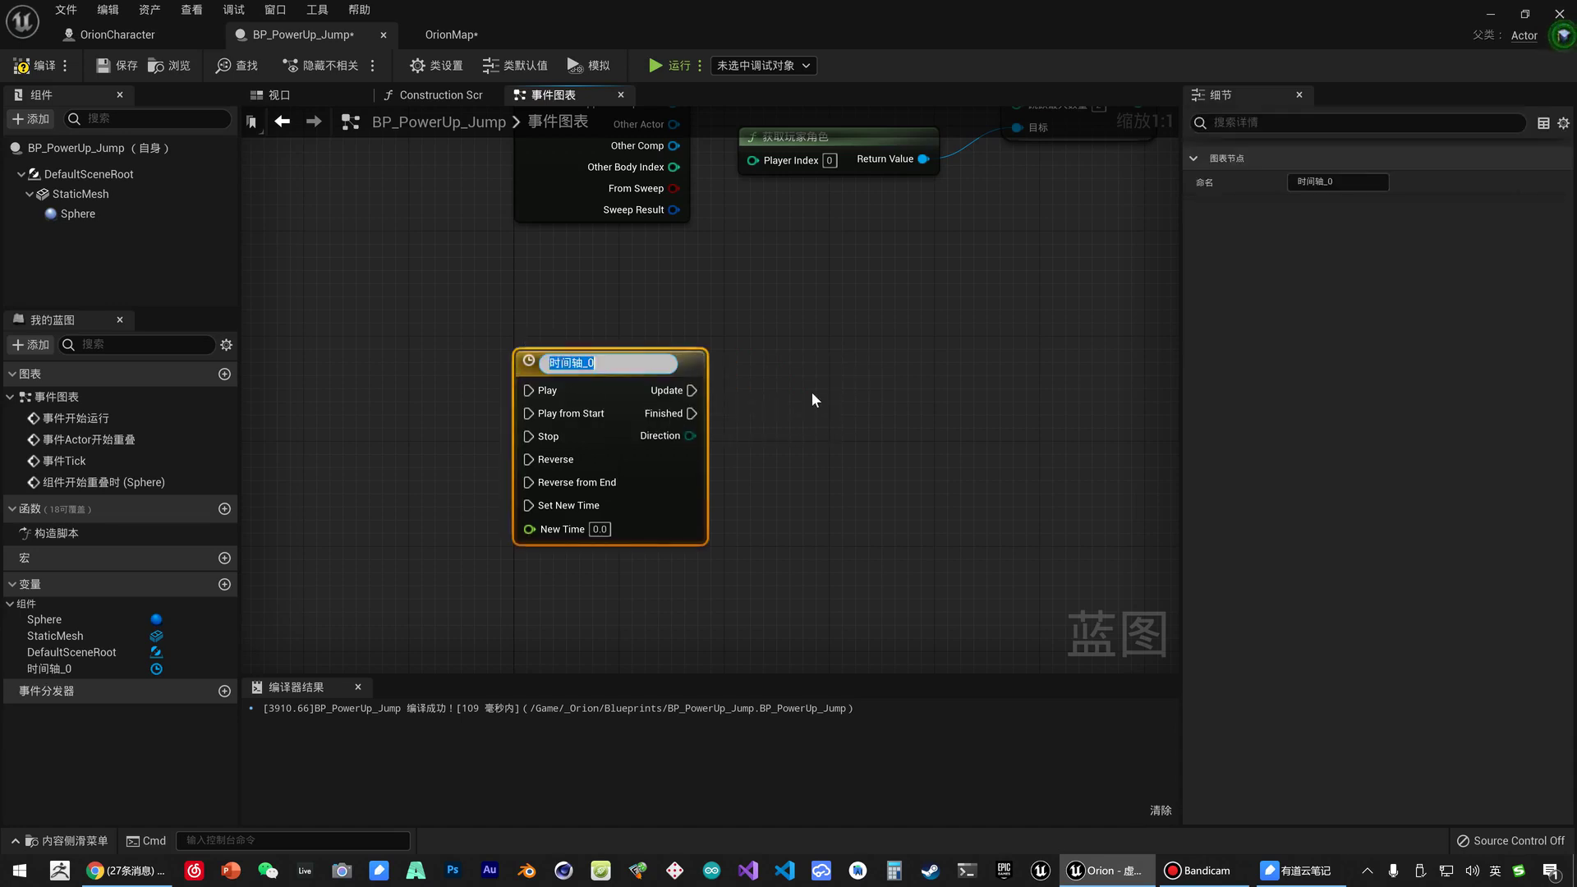
key(Right)
key(BackSpace)
text(Floating)
key(Return)
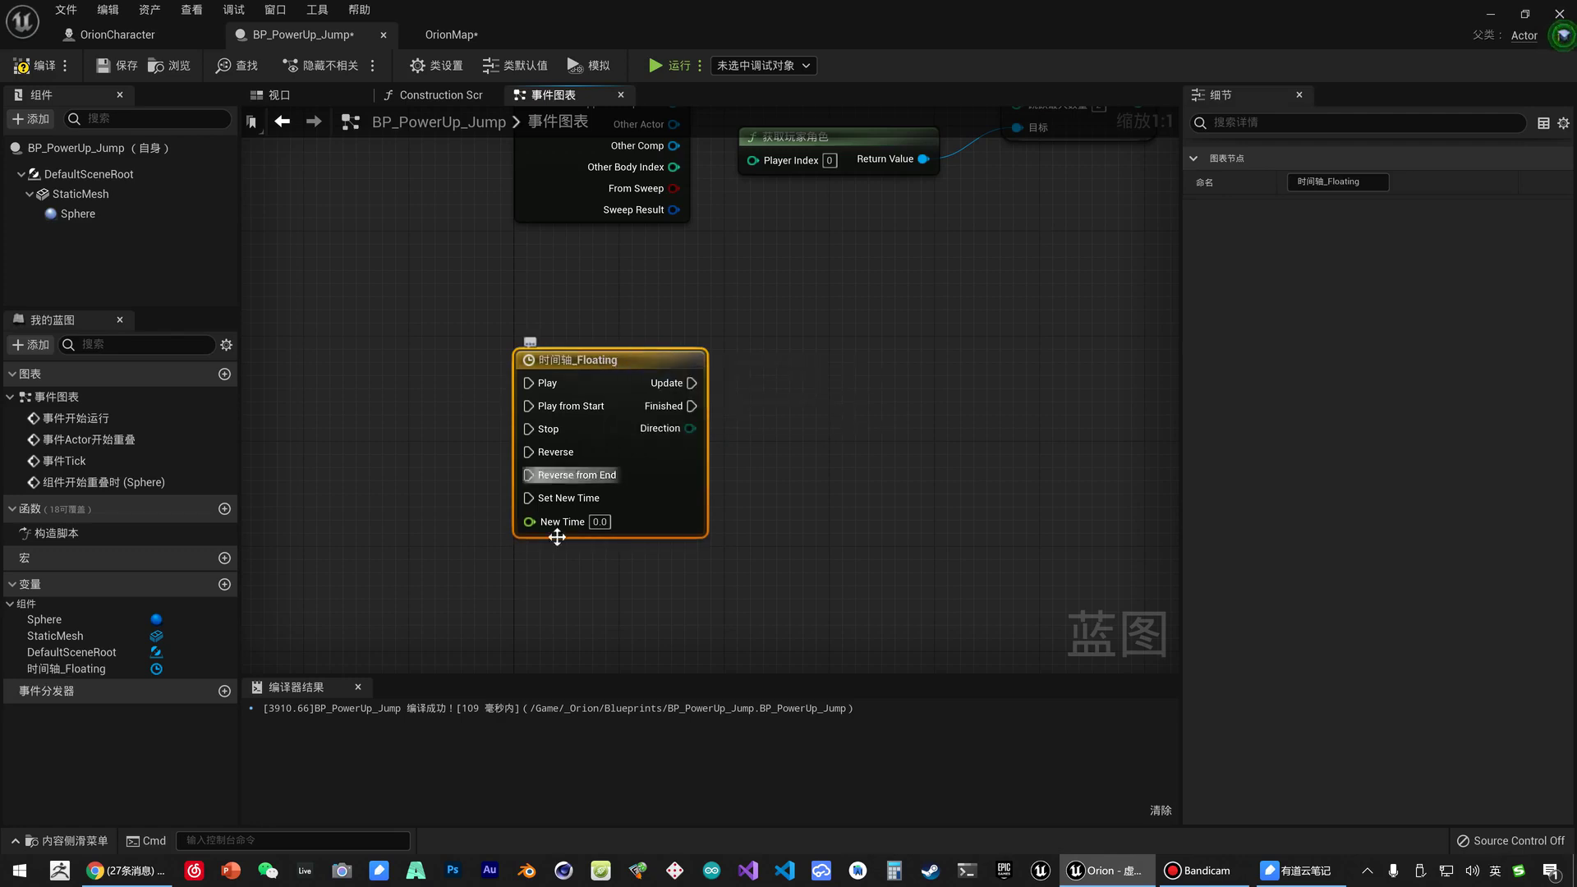
- Open the 时间轴_Floating timeline editor and add a float track named alpha
double_click(576, 366)
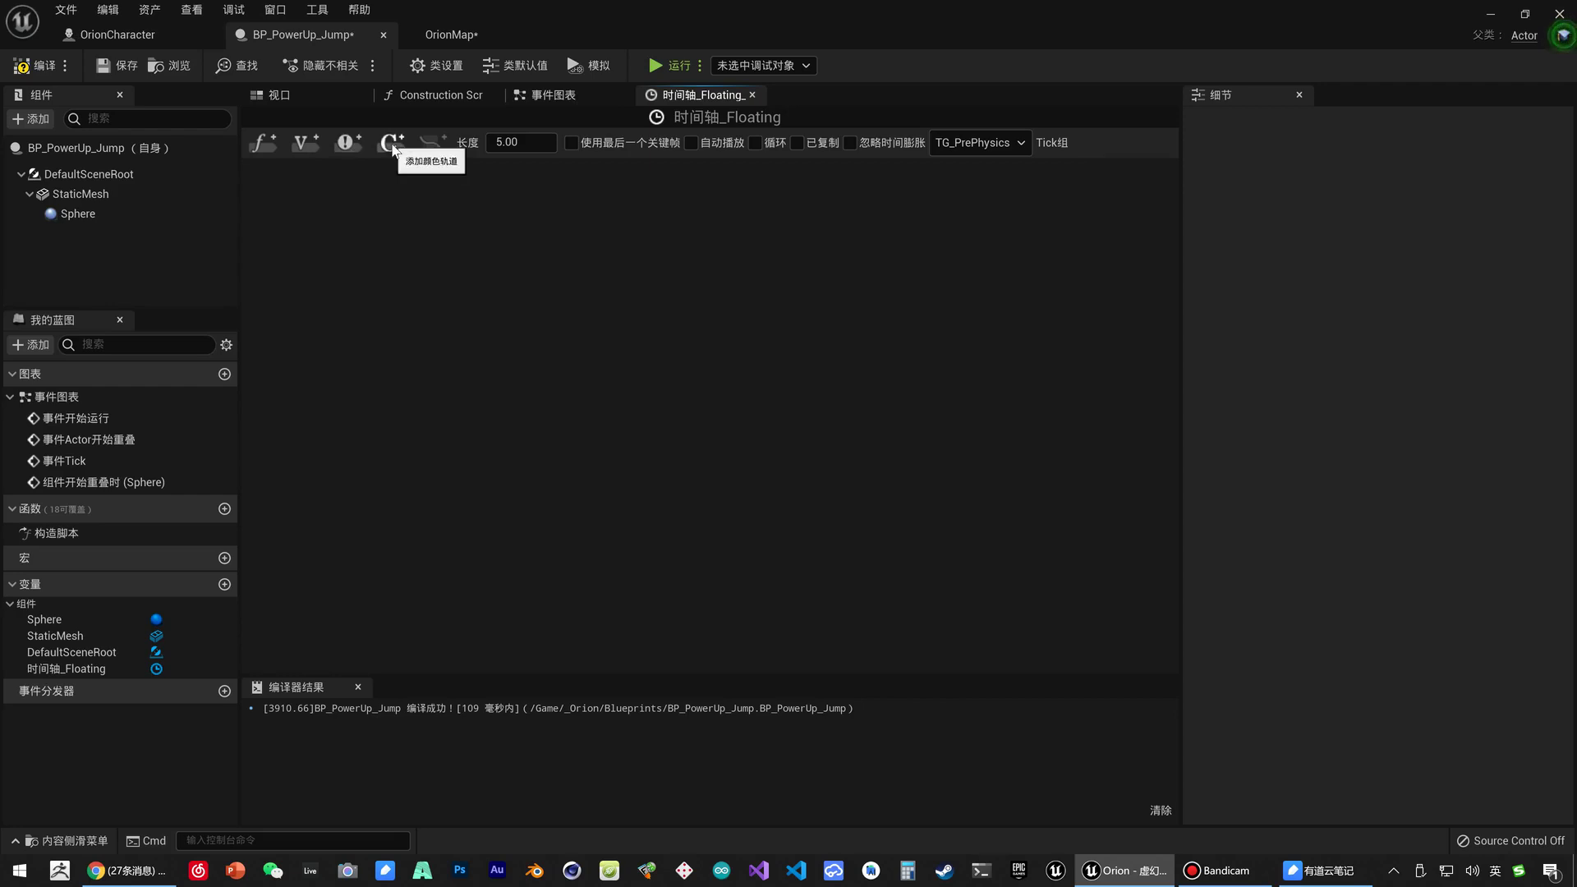
click(267, 149)
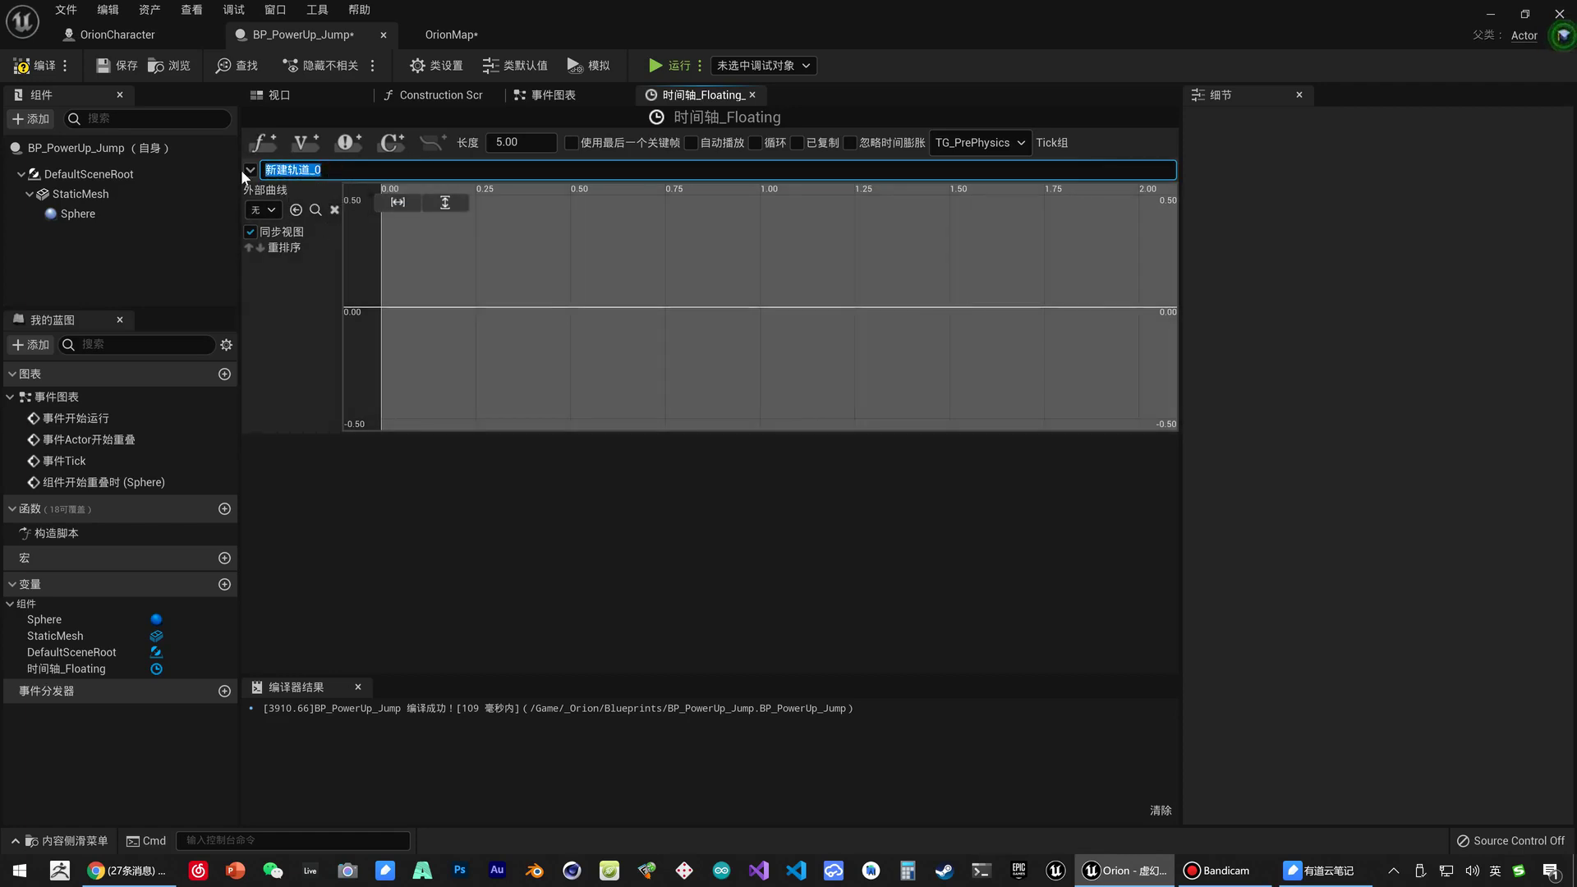
text(alpha)
key(Return)
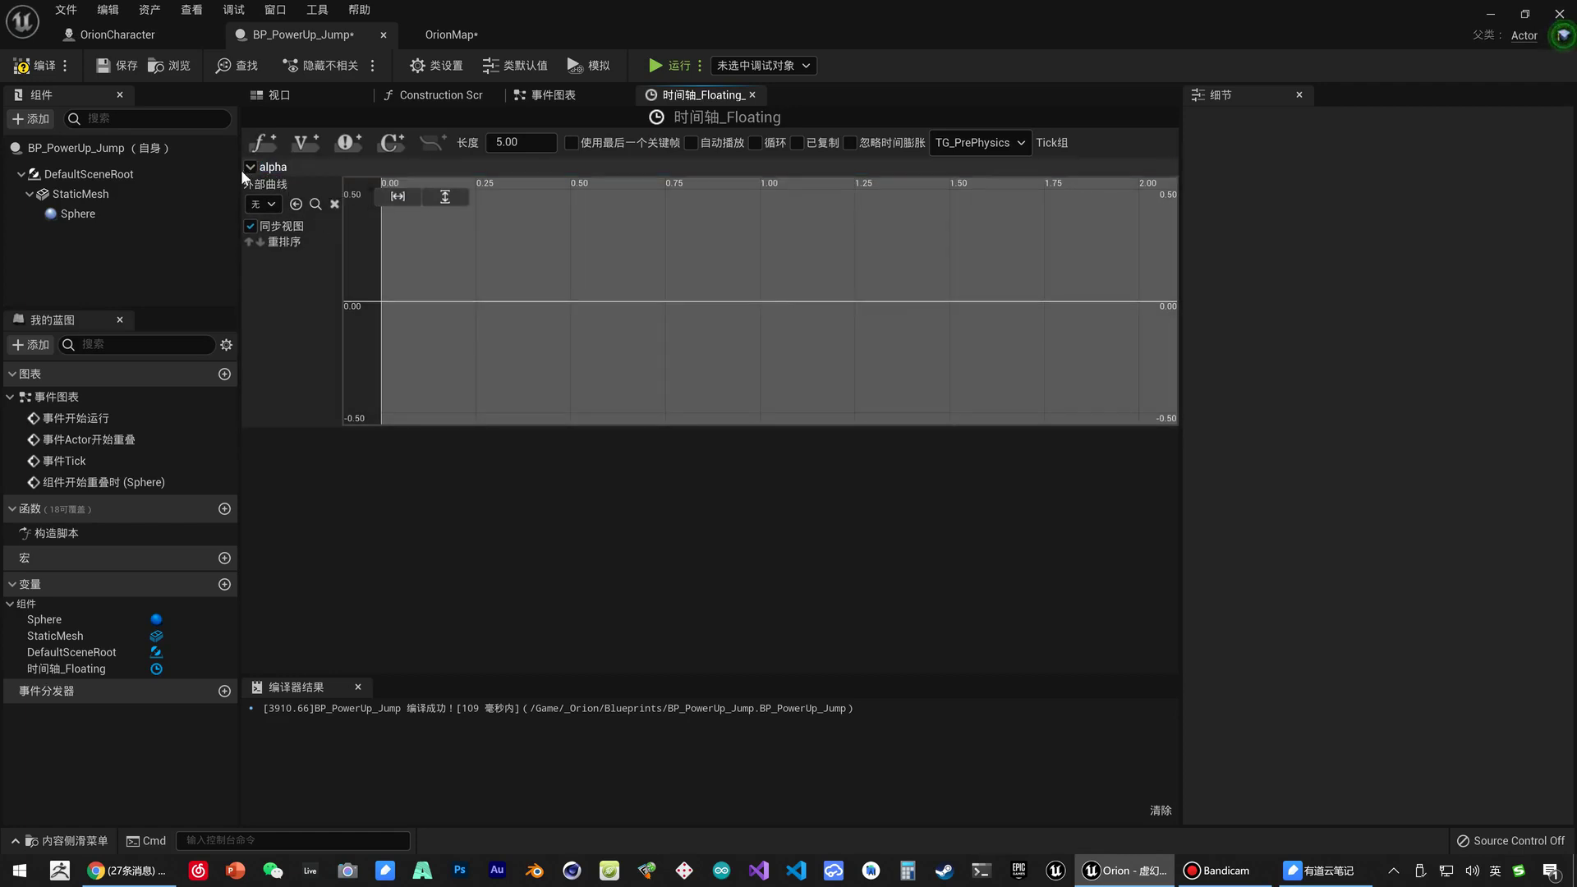
- Add three keys along the alpha curve
right_click(384, 302)
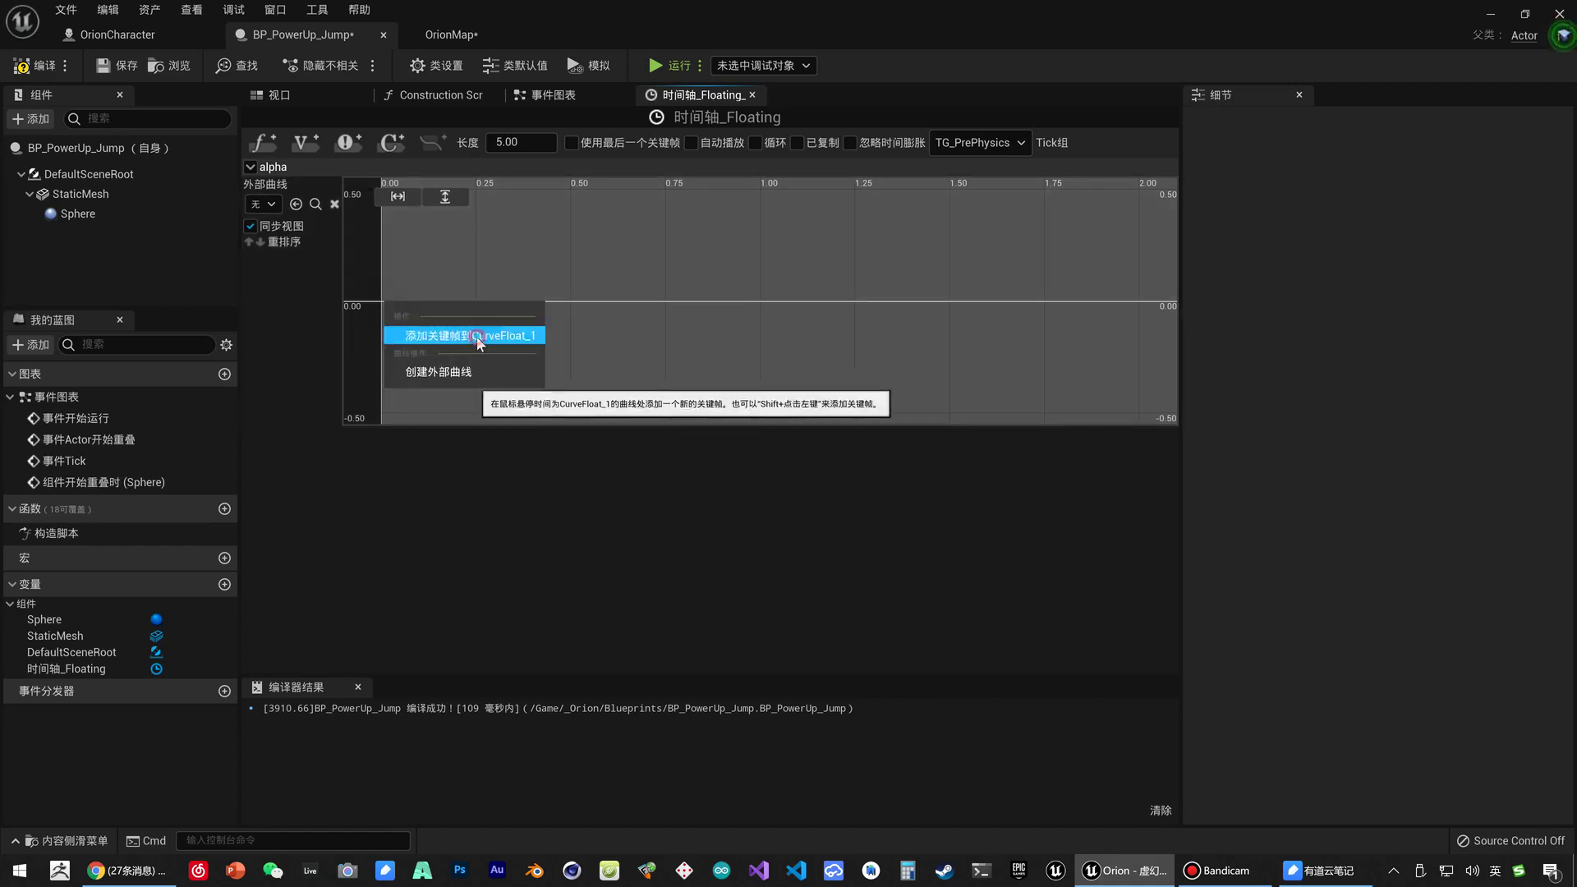
click(530, 339)
right_click(595, 303)
click(636, 337)
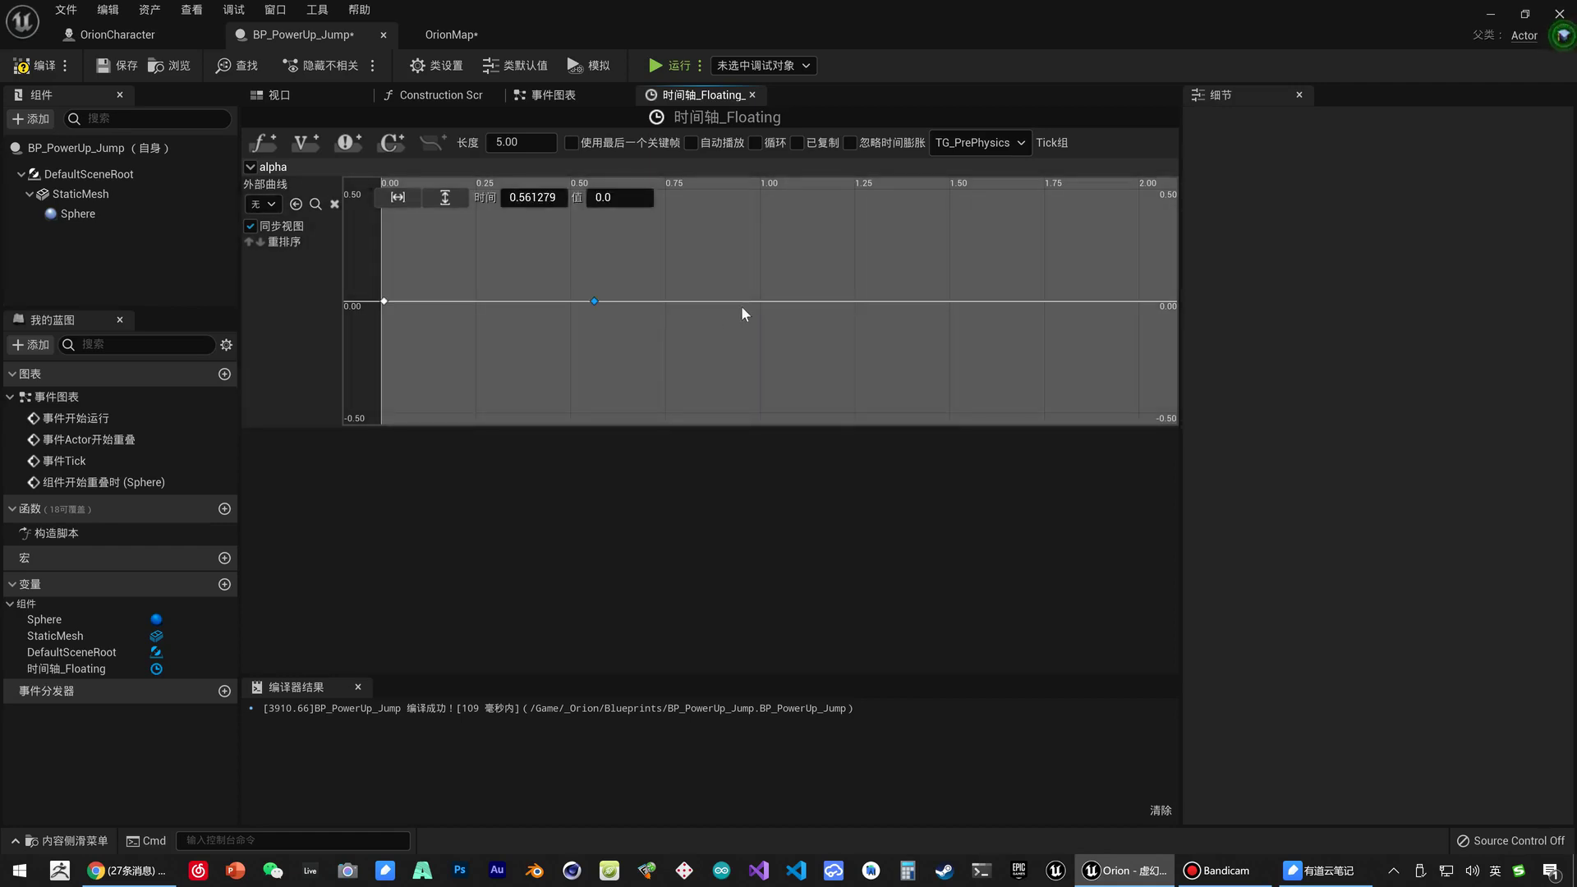
right_click(747, 303)
click(786, 338)
- Set the keys' time/value to 0/0, 1.0/1.0 and 2.0/0
text(0)
click(616, 198)
click(594, 302)
click(534, 198)
text(1.0)
key(Return)
click(613, 198)
text(1.0)
key(Return)
click(700, 295)
text(2.0)
click(624, 201)
- Fit the whole 0→1→0 alpha curve into view to check its shape
click(704, 282)
scroll(665, 304, down, 2)
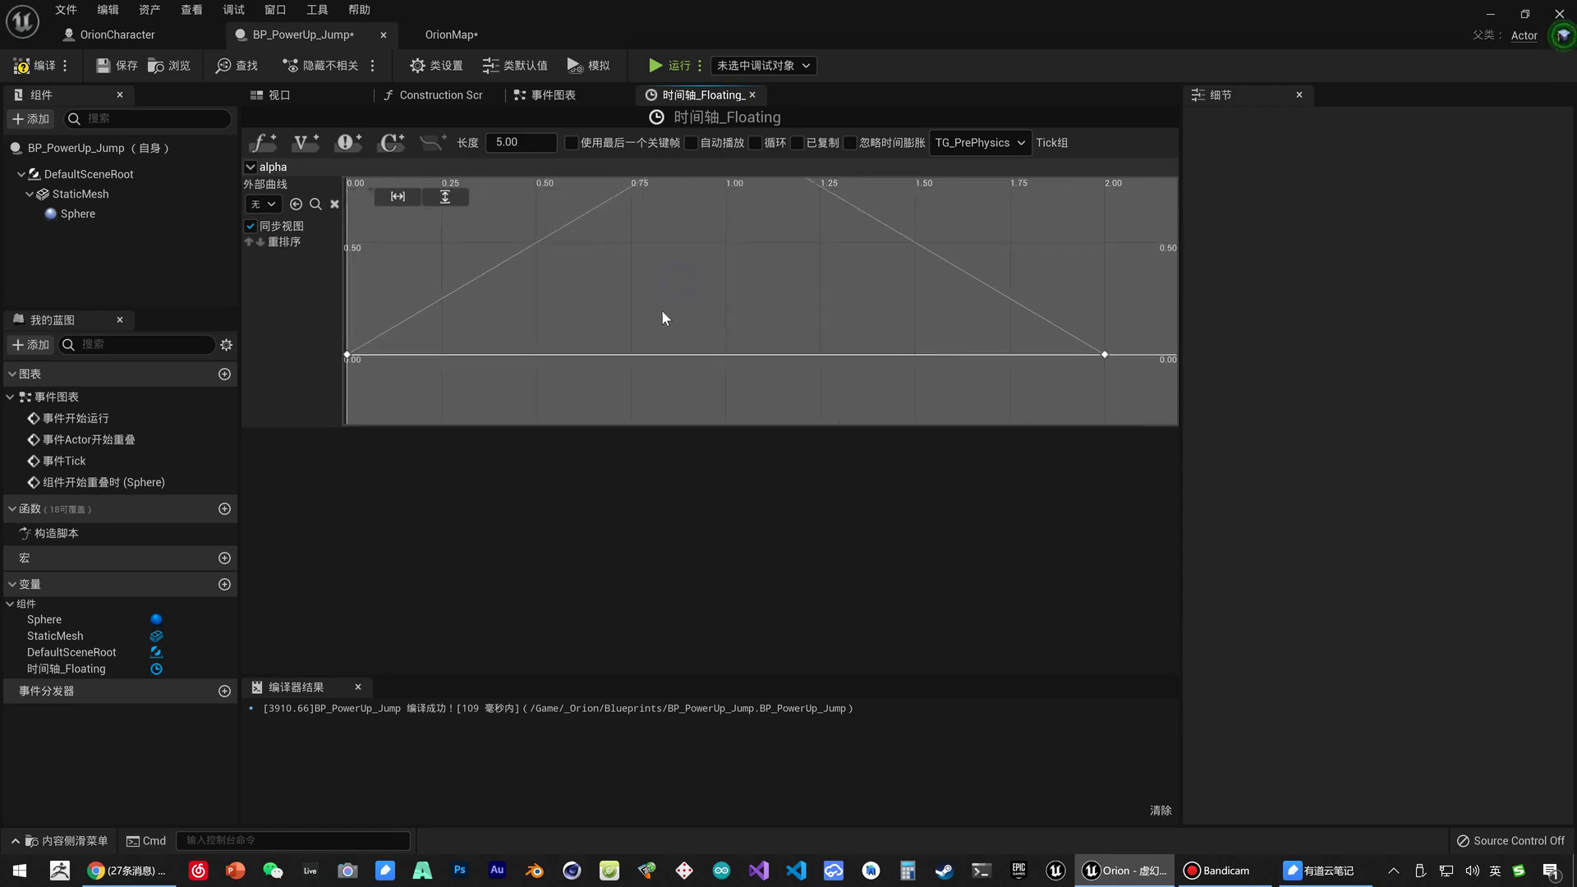
click(672, 309)
key(f)
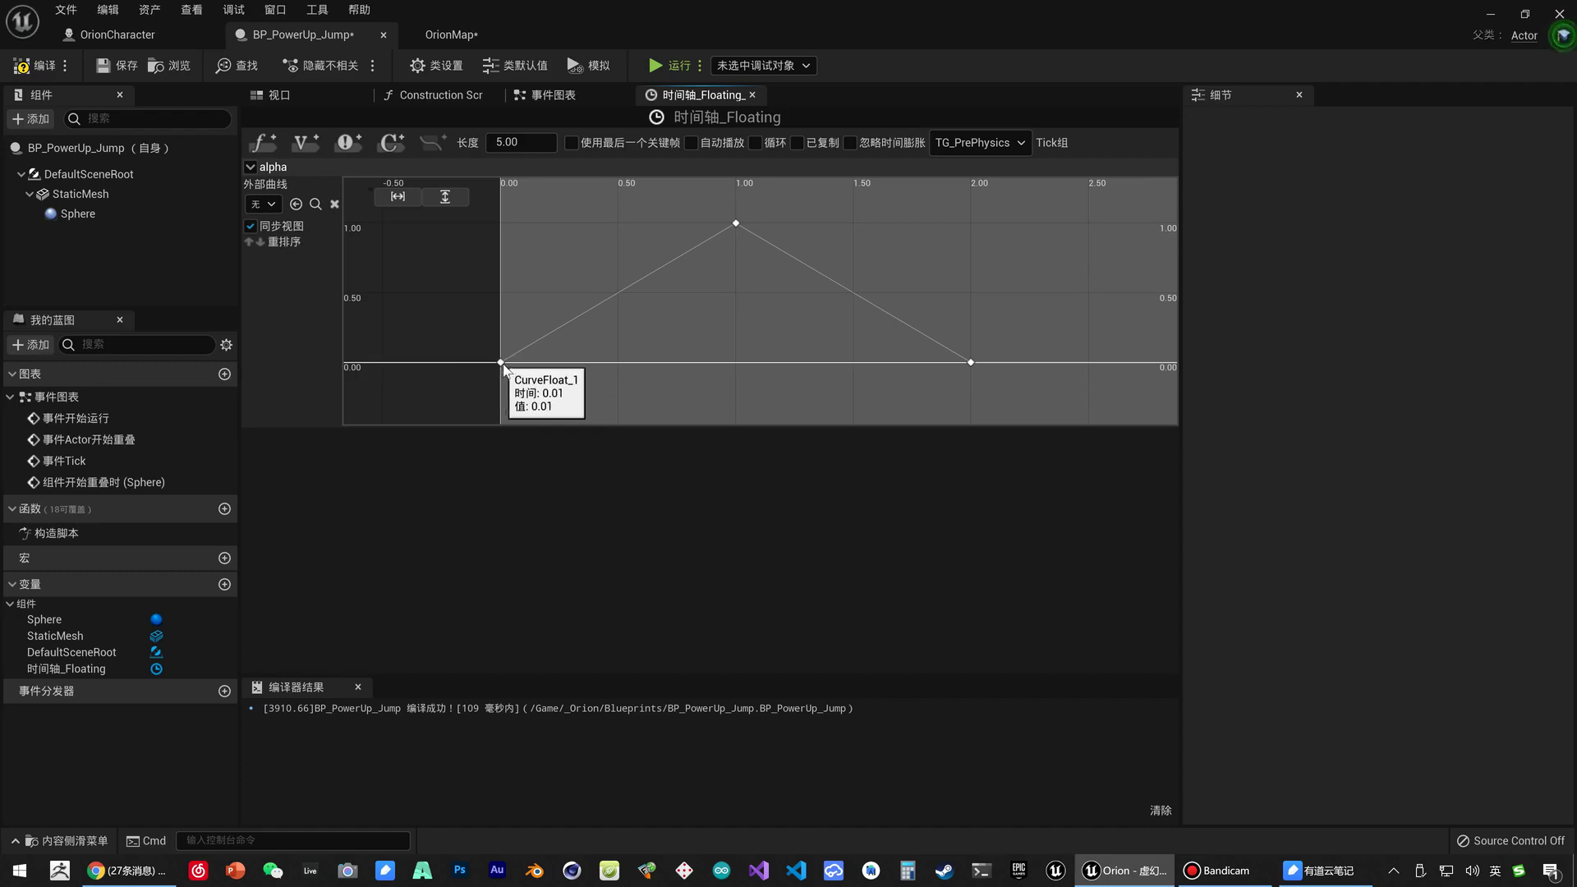
mouse_move(741, 228)
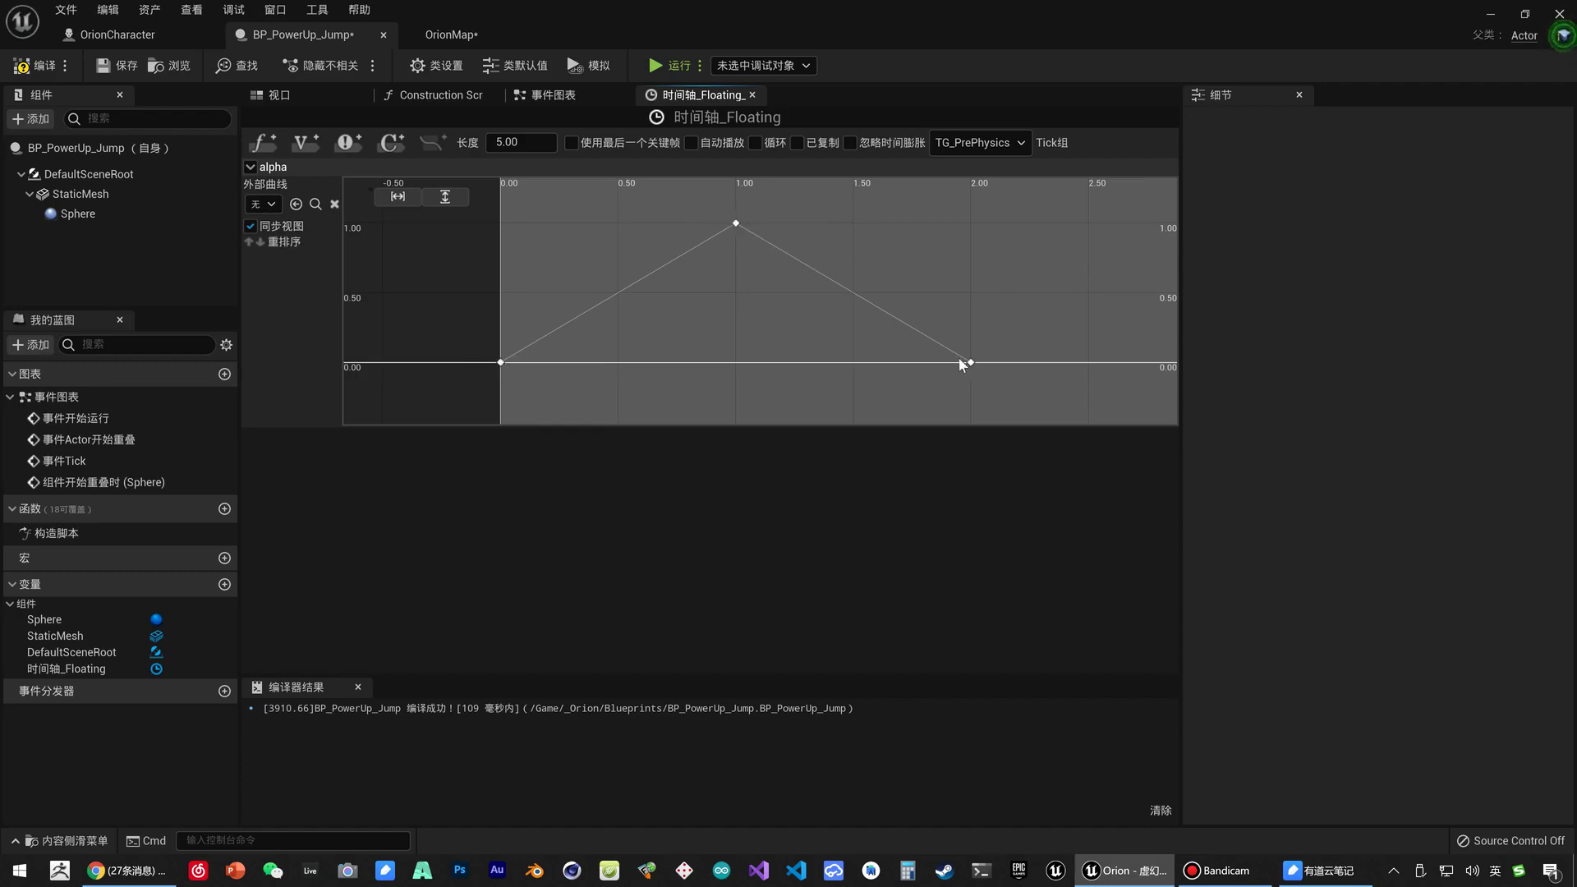
mouse_move(972, 366)
mouse_move(501, 364)
- Enable Loop and Use Last Keyframe on the timeline, save, and return to the Event Graph
click(775, 148)
click(597, 149)
click(123, 66)
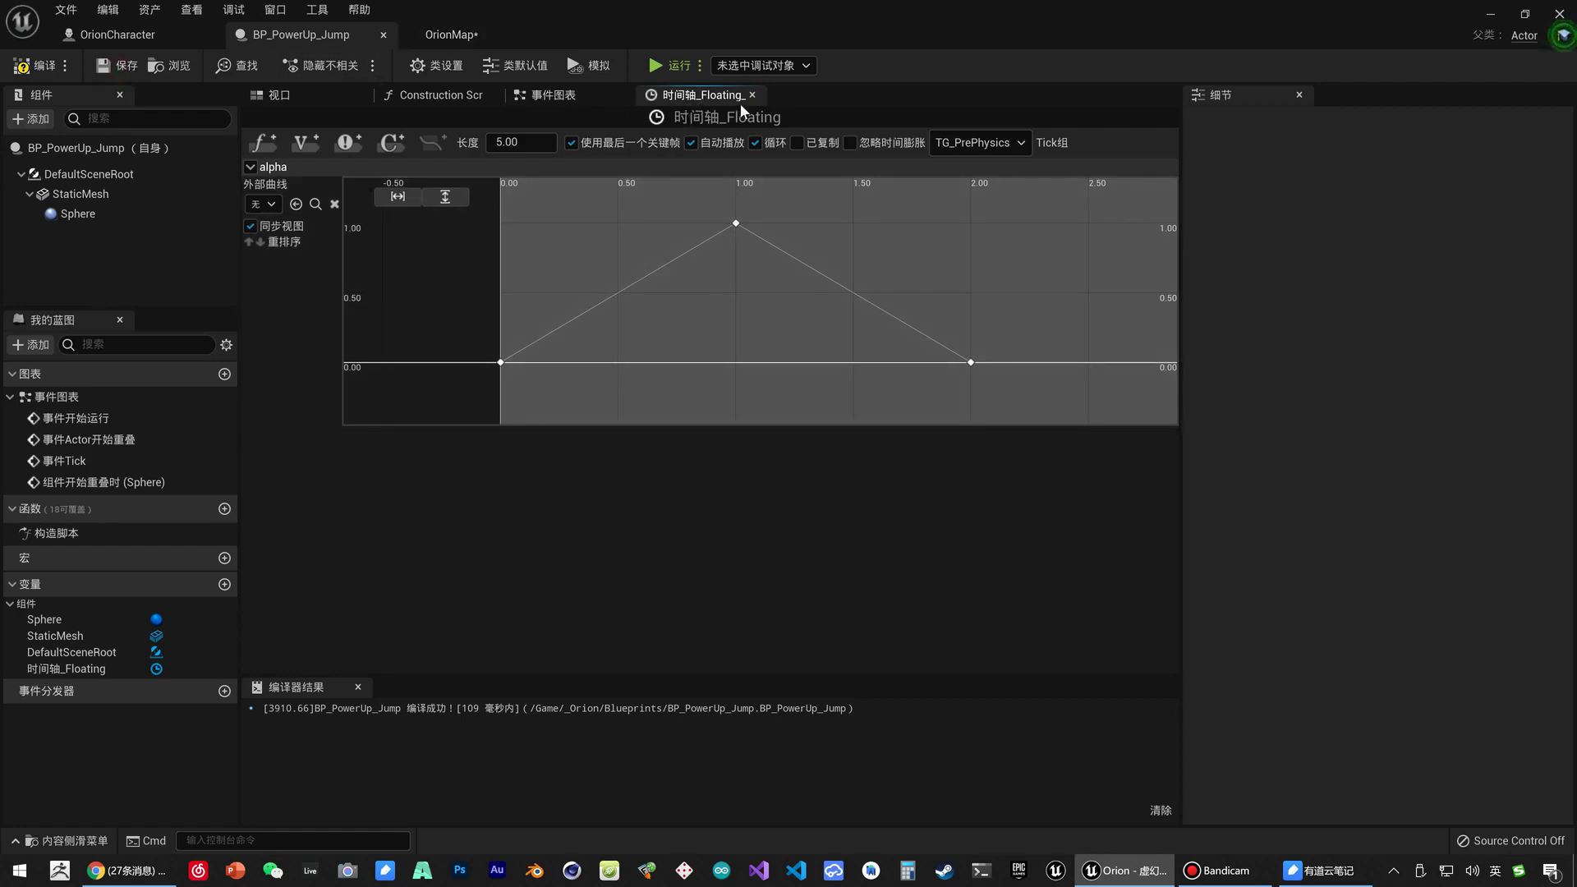
click(559, 95)
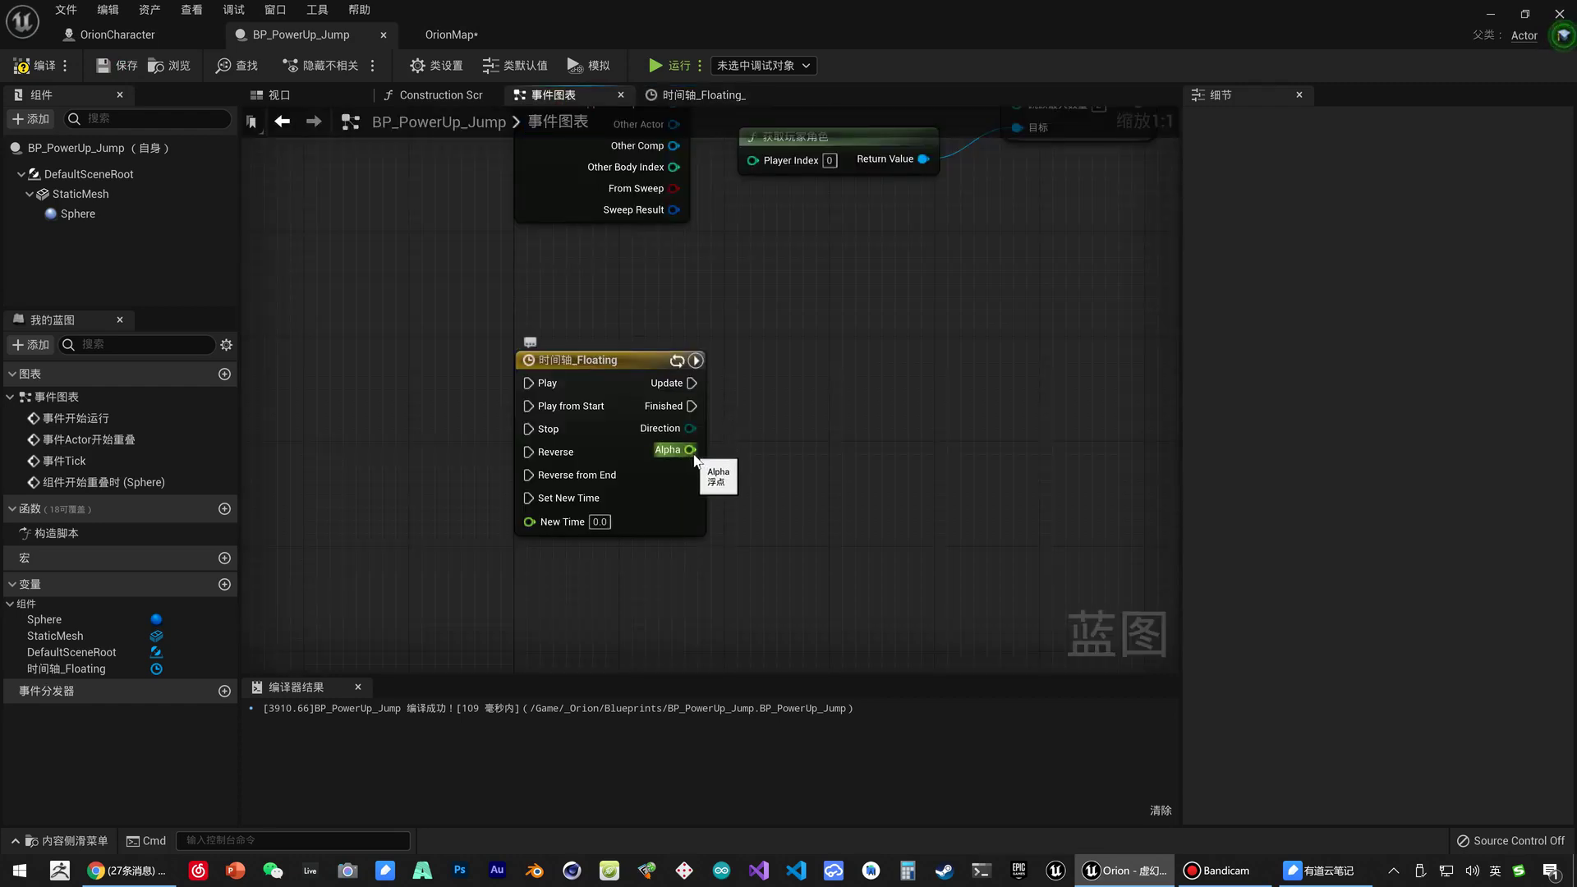
- Add a Print String on the timeline's Update, wire Alpha into In String, then switch to OrionMap
drag(693, 382, 805, 378)
text(print)
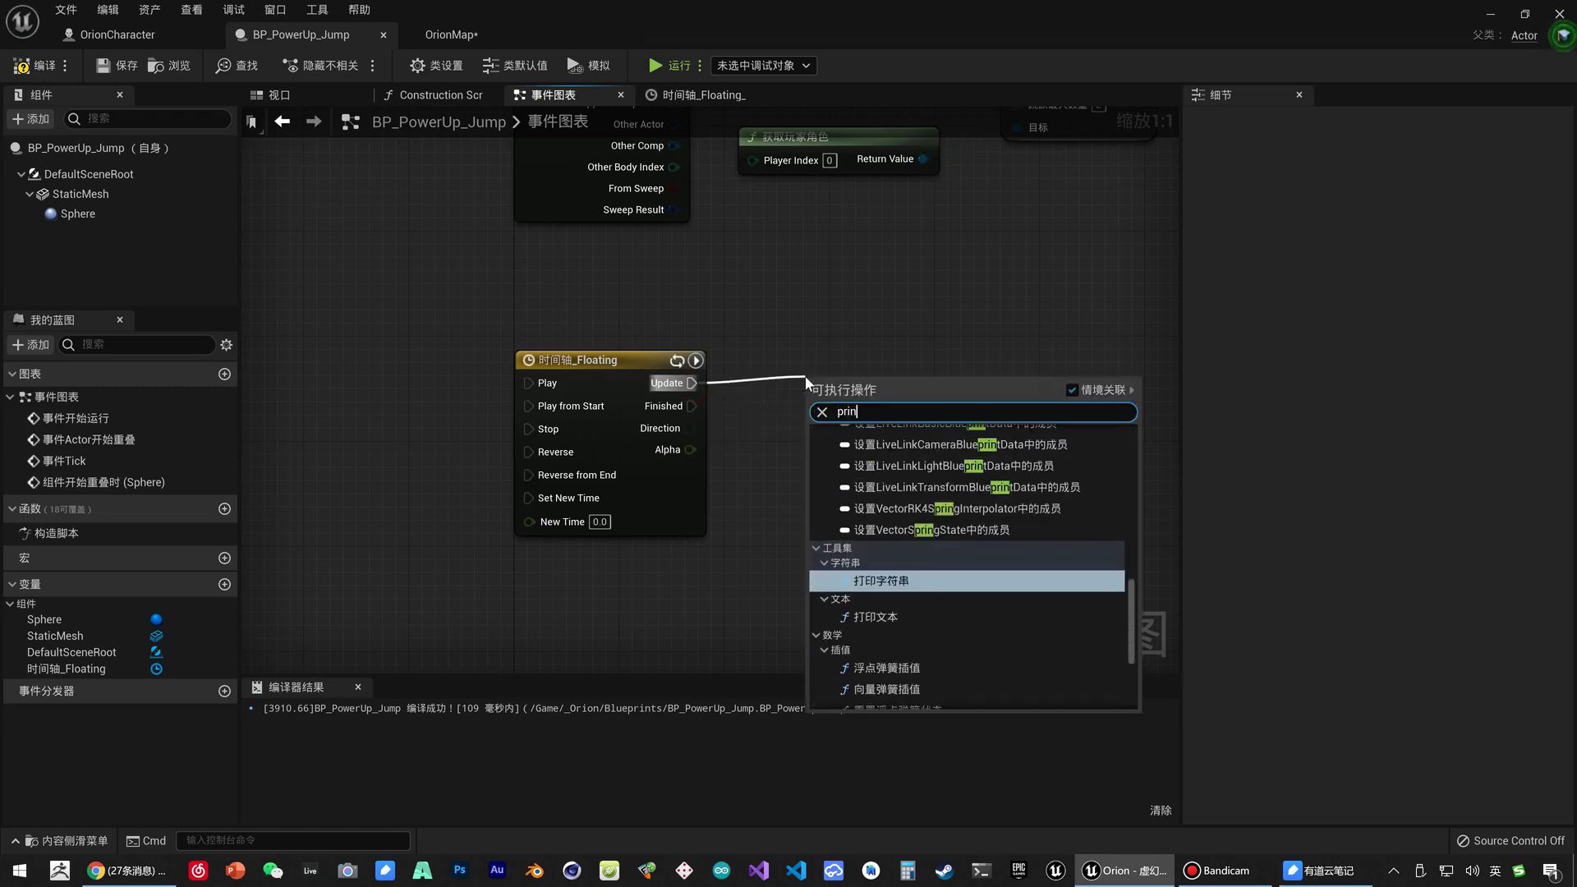
key(Return)
drag(847, 396, 847, 371)
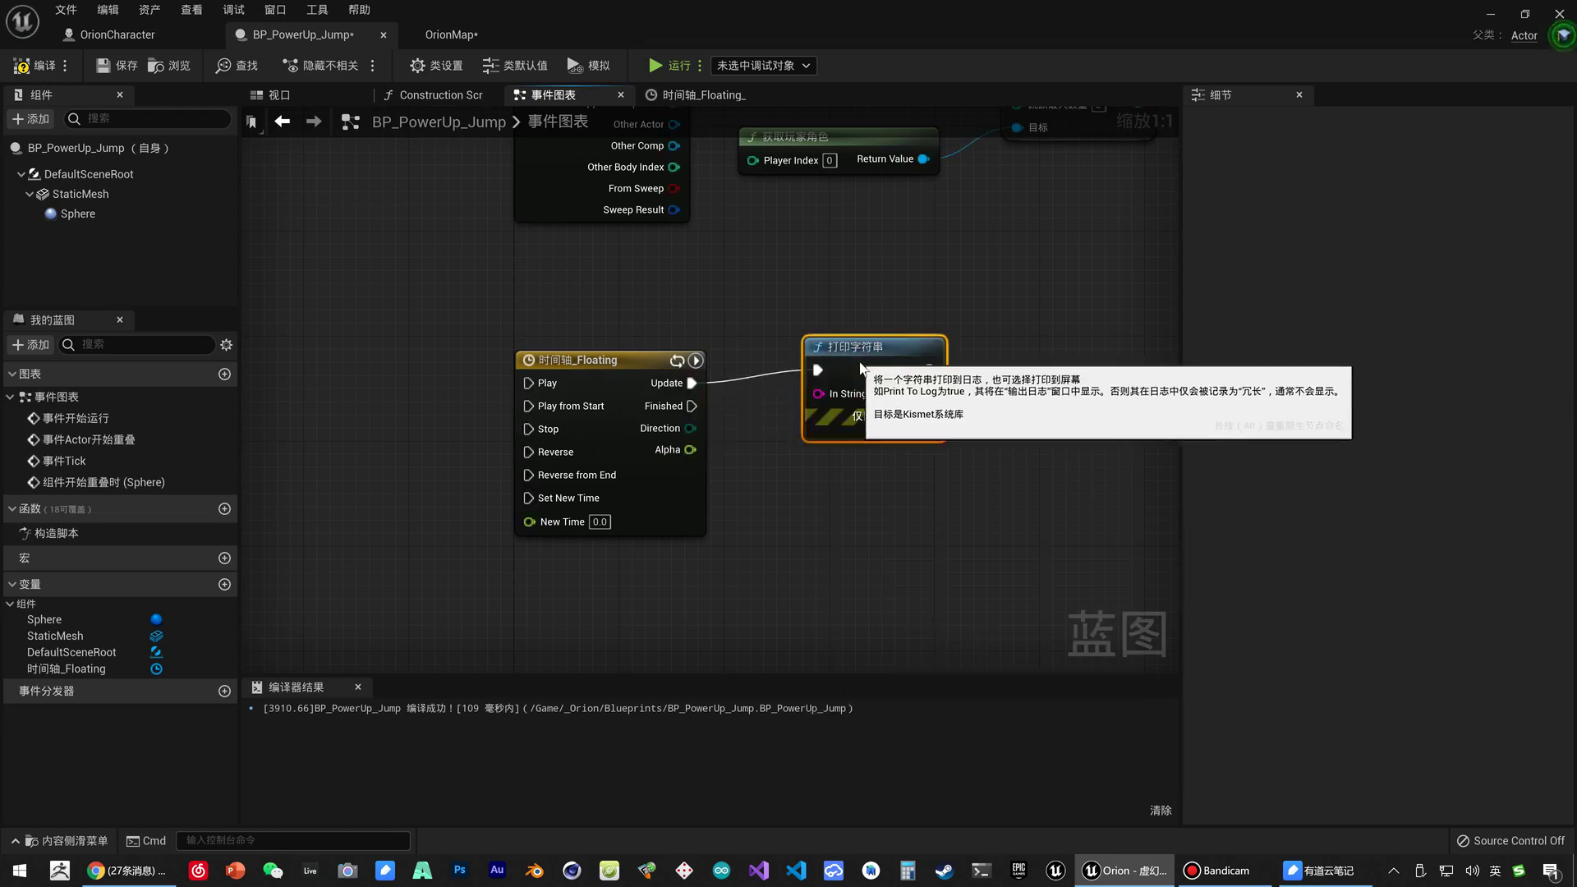
drag(690, 449, 826, 409)
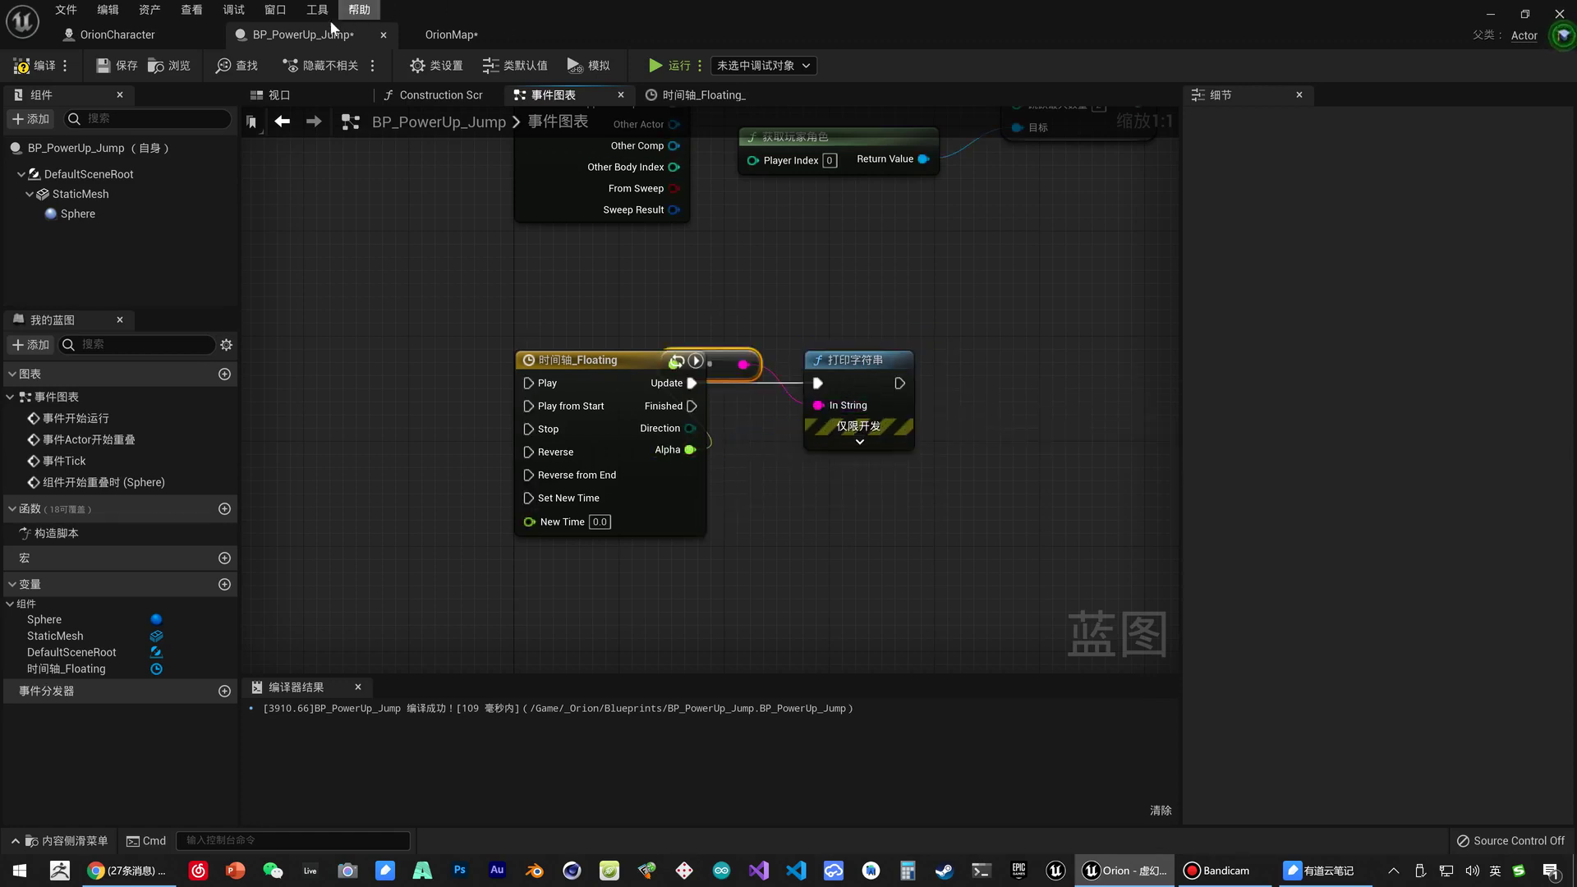
click(451, 35)
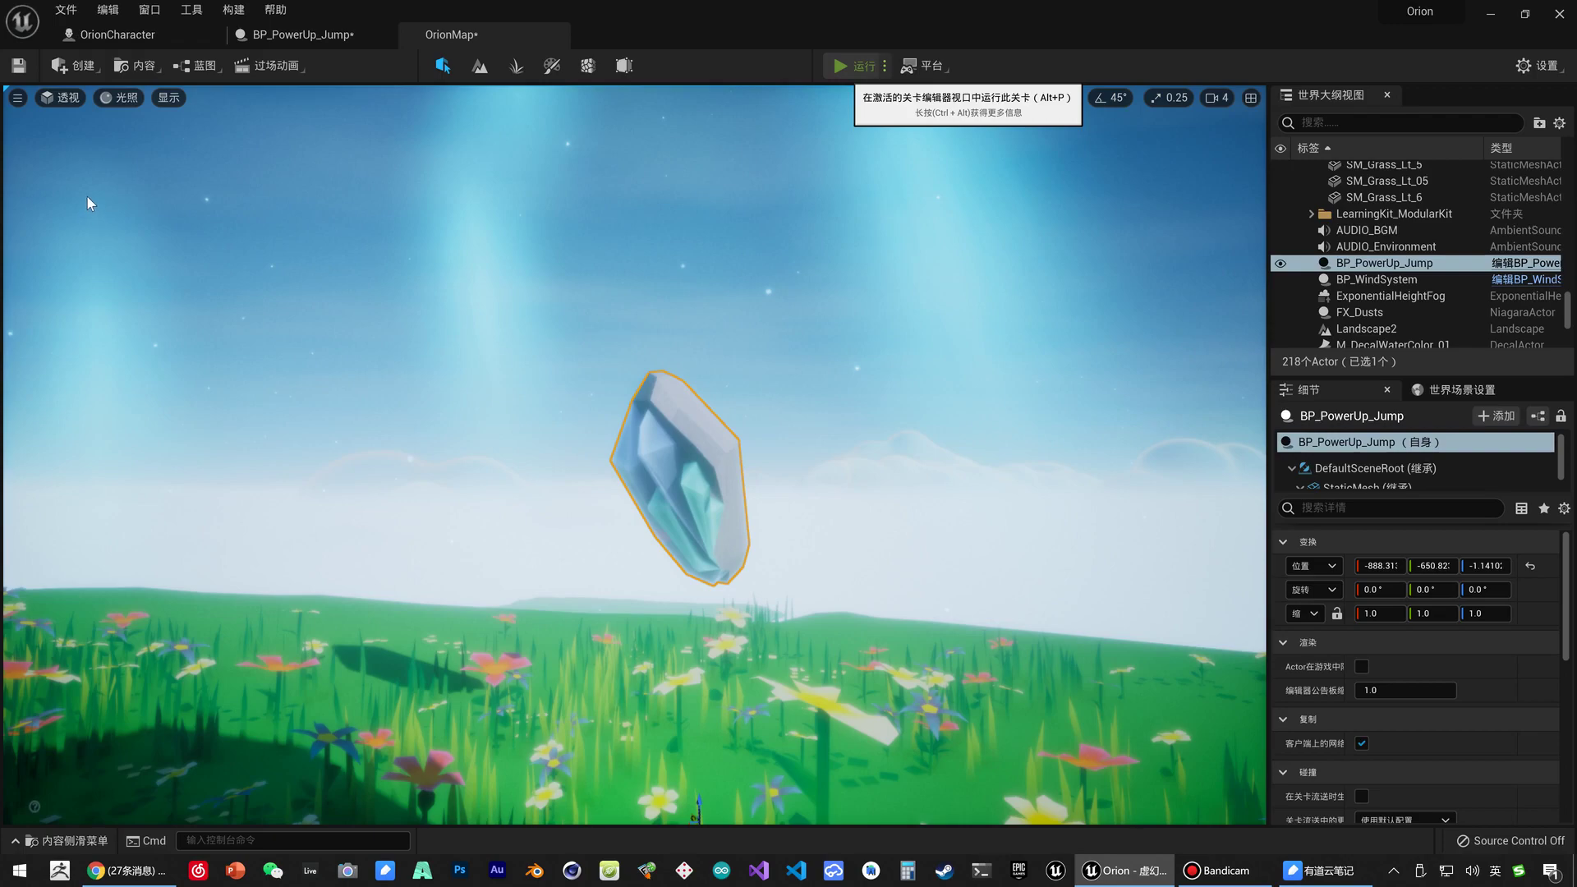
- Play in Editor to watch Alpha values print, then go back to BP_PowerUp_Jump
key(alt+p)
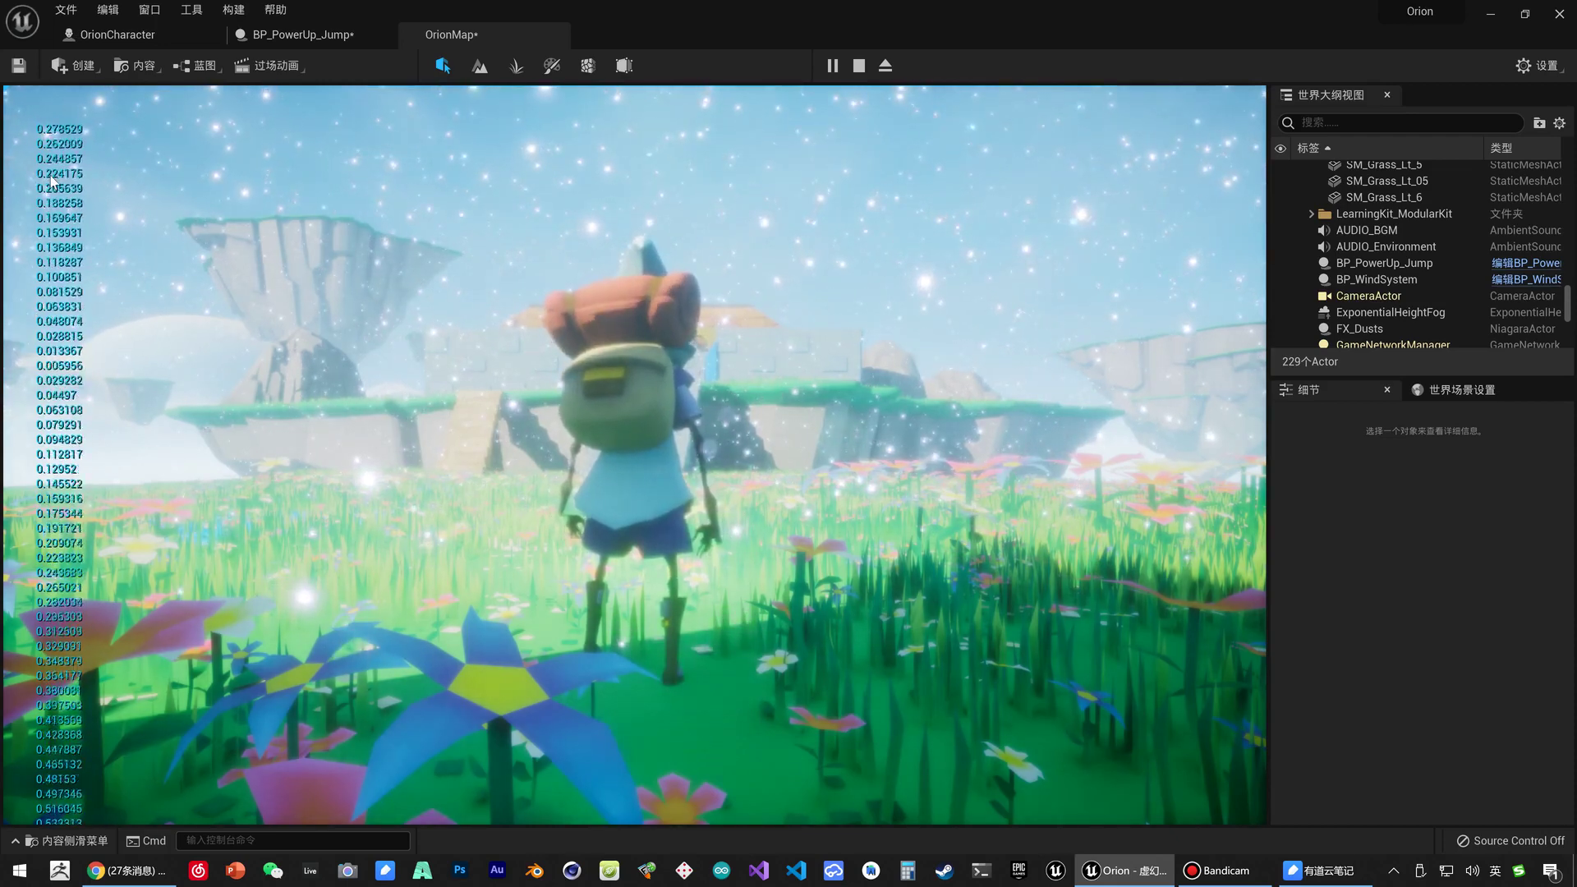
click(1526, 263)
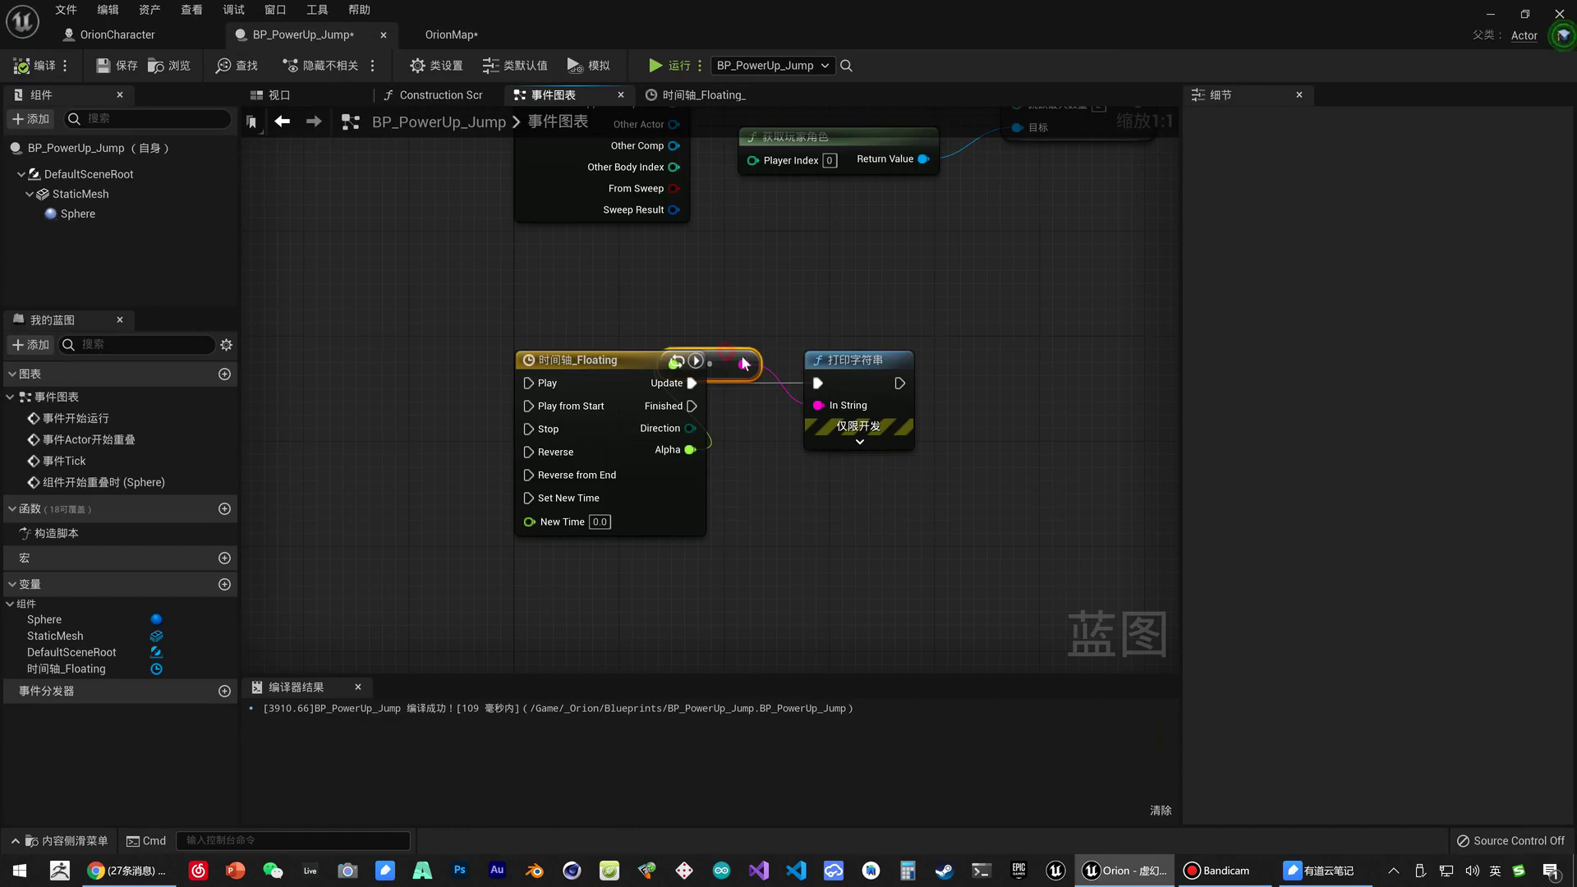
- Remove the Print String and add a Set Relative Location node for the StaticMesh reference
key(ctrl+z)
key(ctrl+z)
key(ctrl+z)
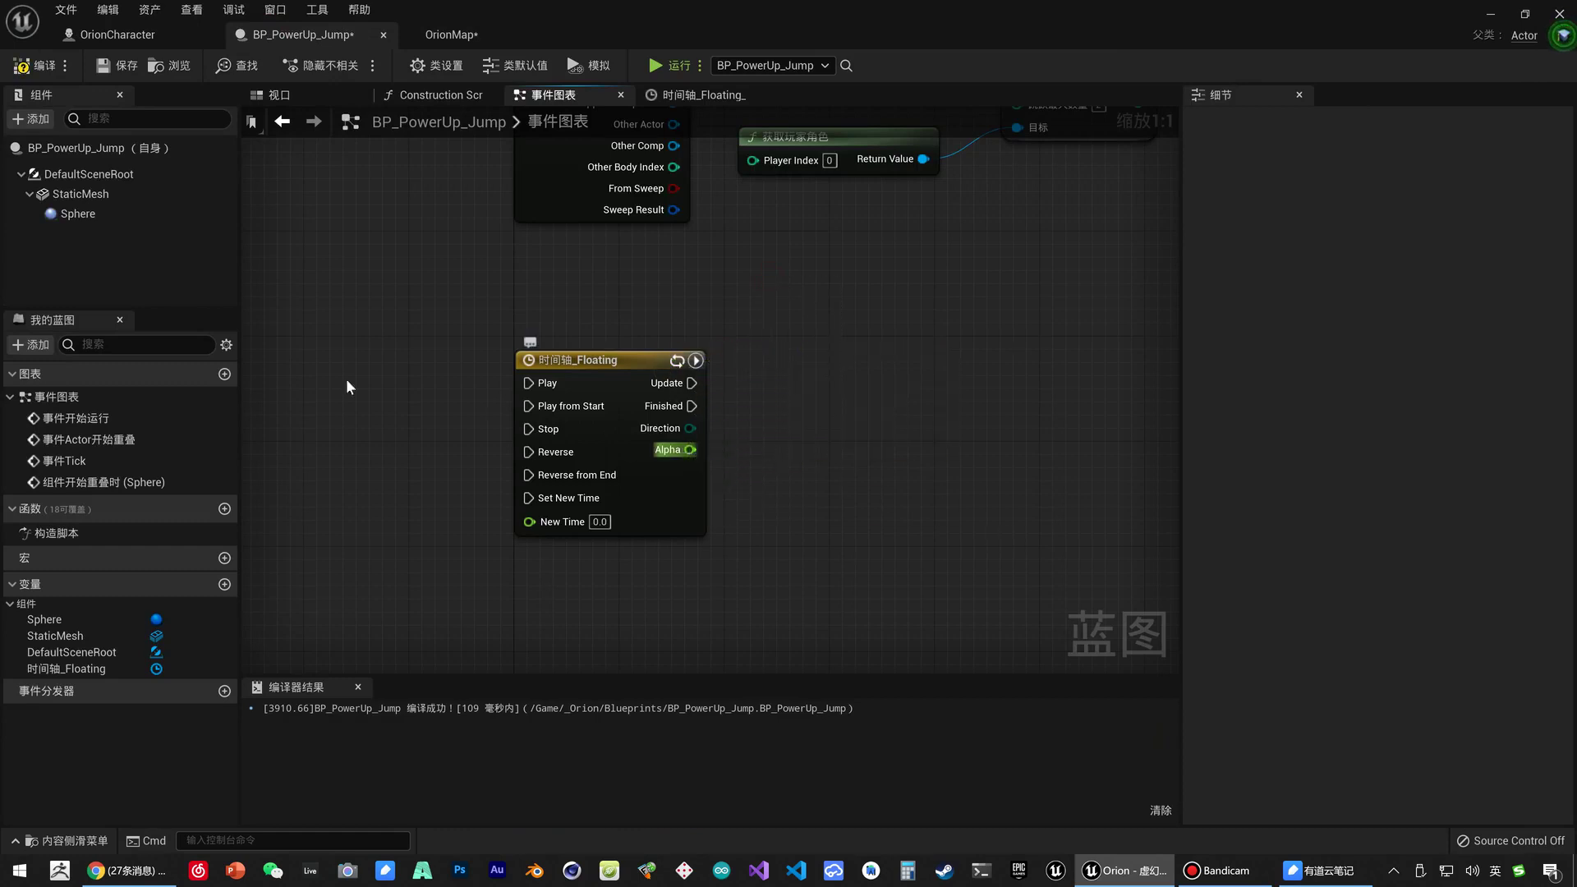
mouse_move(80, 193)
mouse_down()
mouse_move(767, 522)
mouse_move(951, 480)
mouse_up()
text(set)
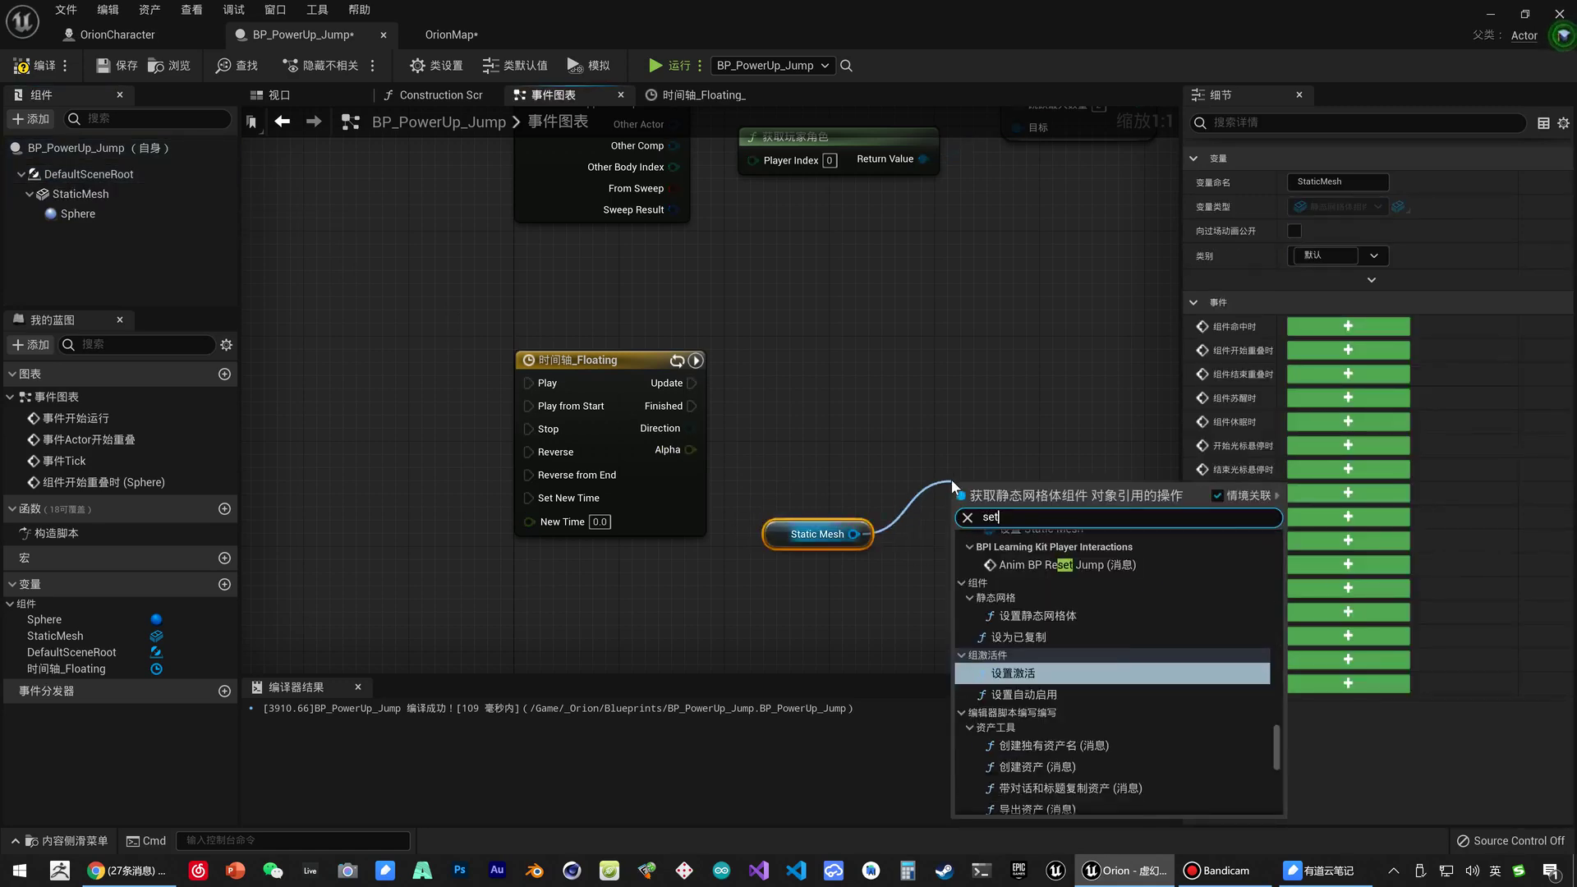
text( relat)
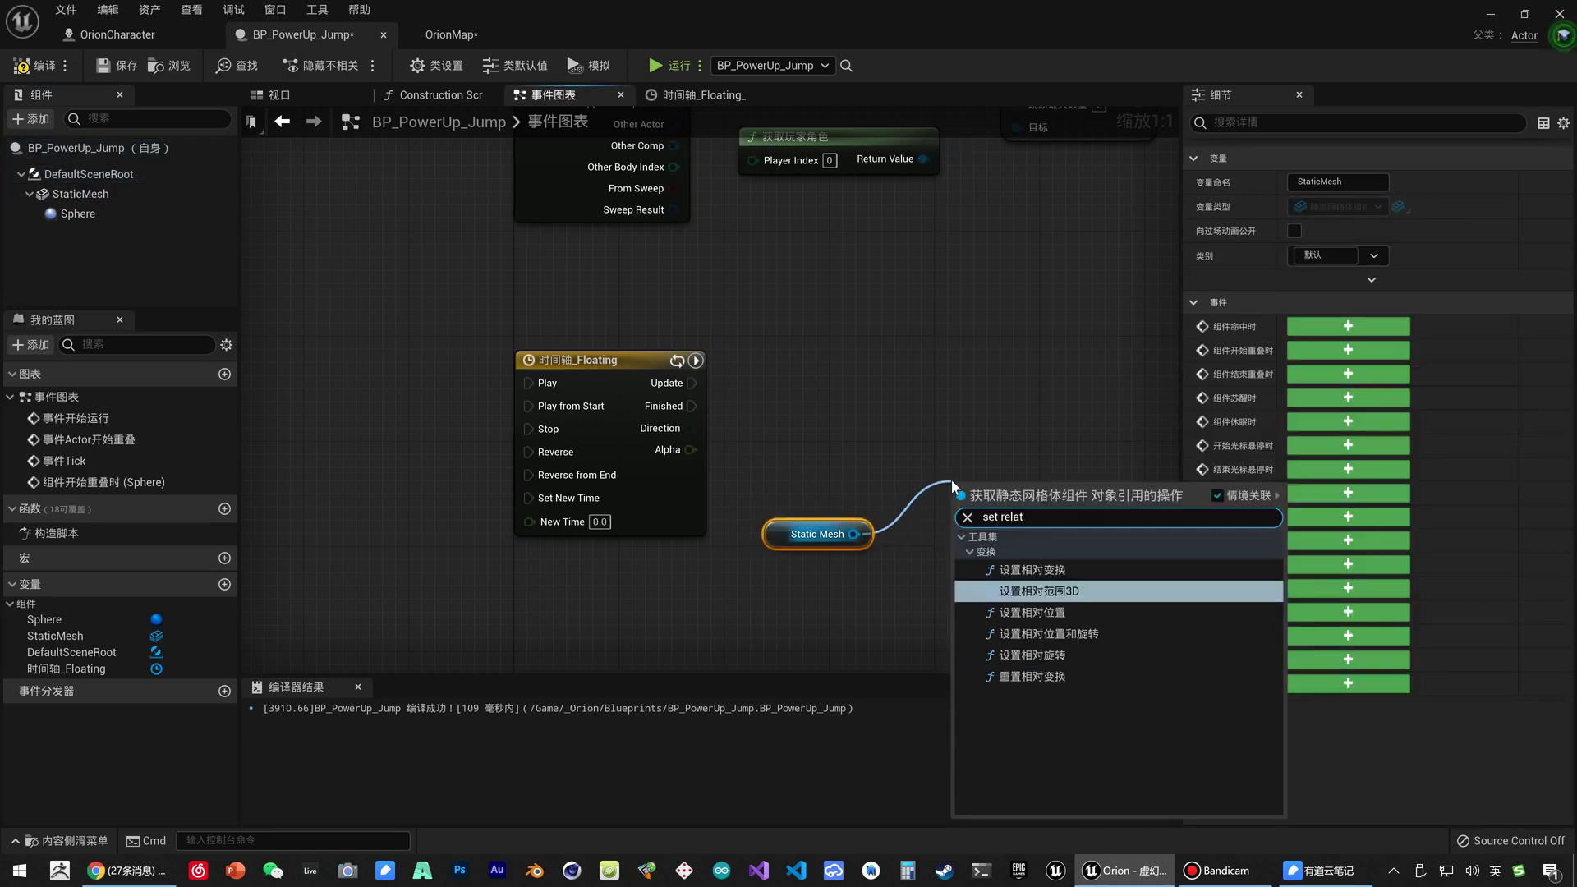
click(1059, 611)
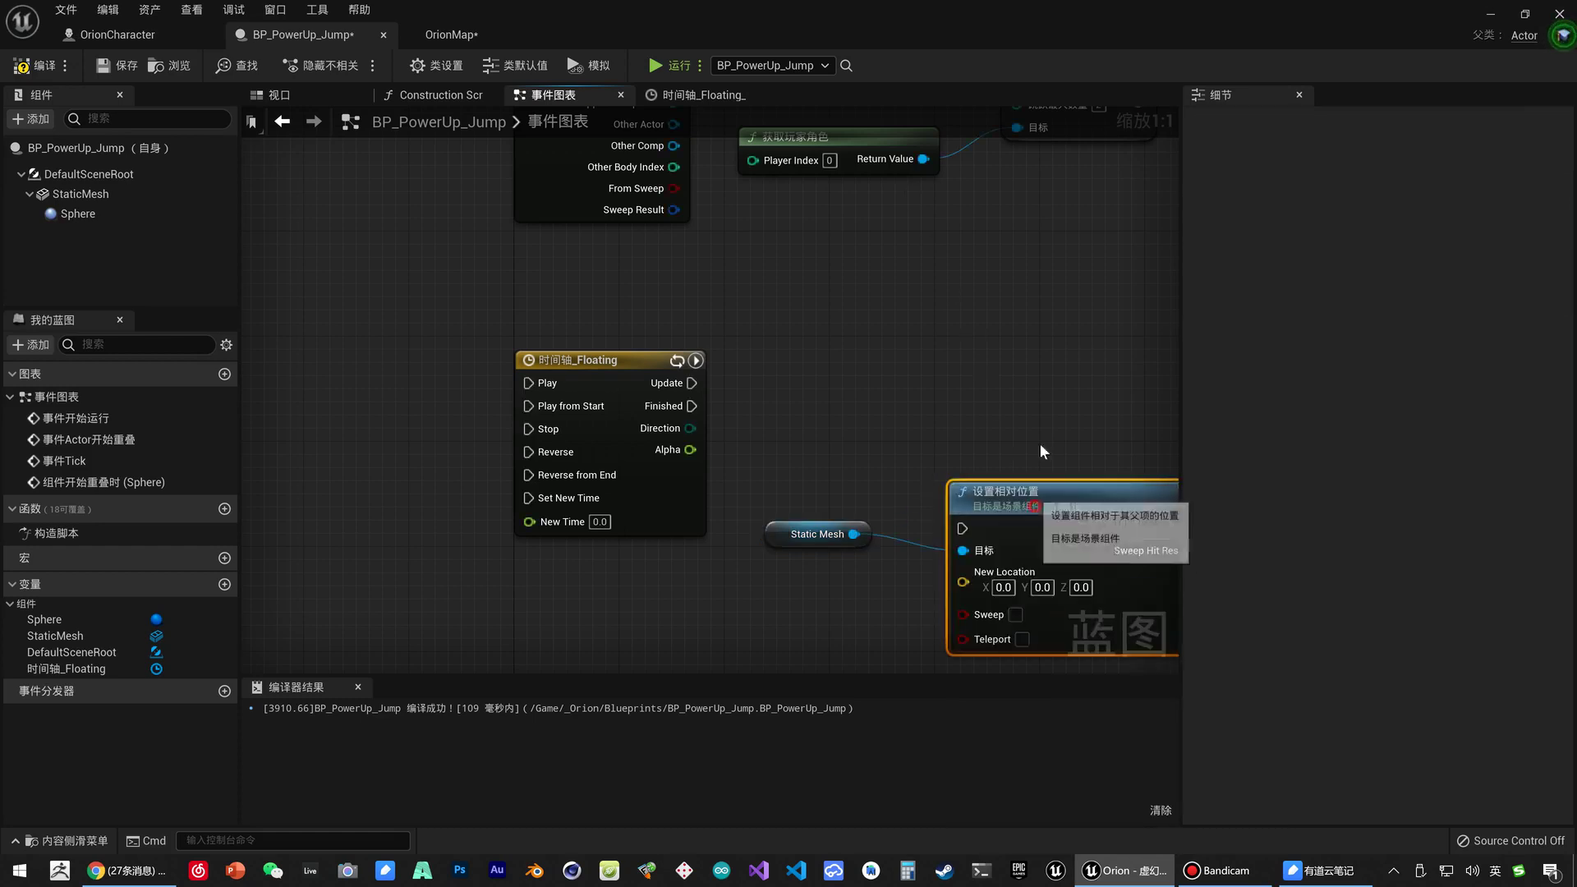
drag(1010, 493, 1062, 335)
- Wire the timeline's Update into Set Relative Location, leaving New Location at 0, 0, 0
drag(692, 383, 1017, 371)
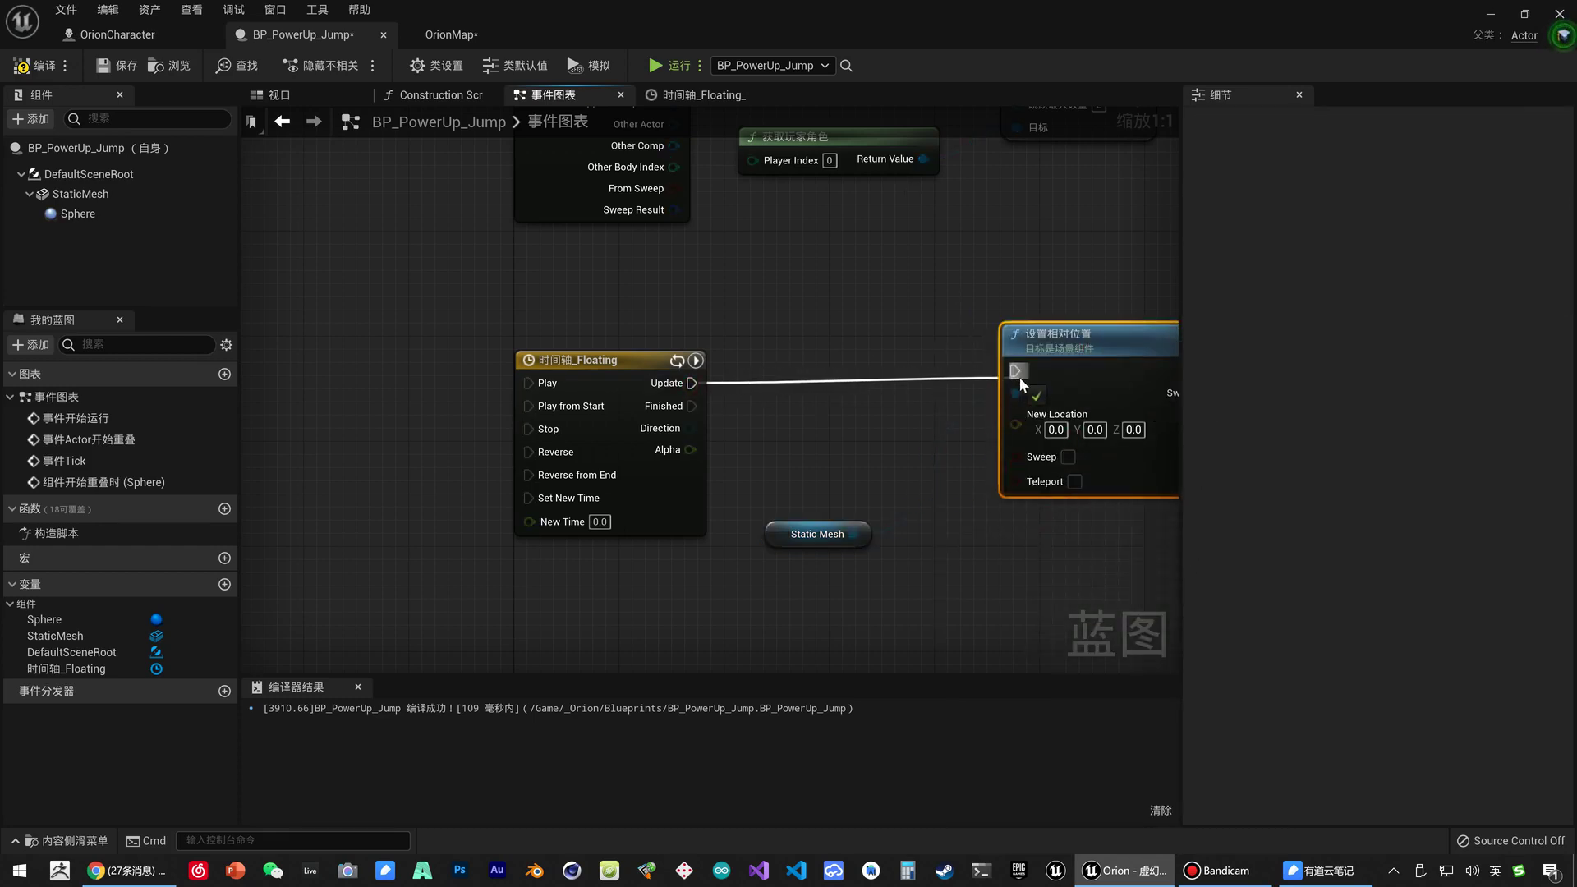
right_drag(949, 401, 792, 406)
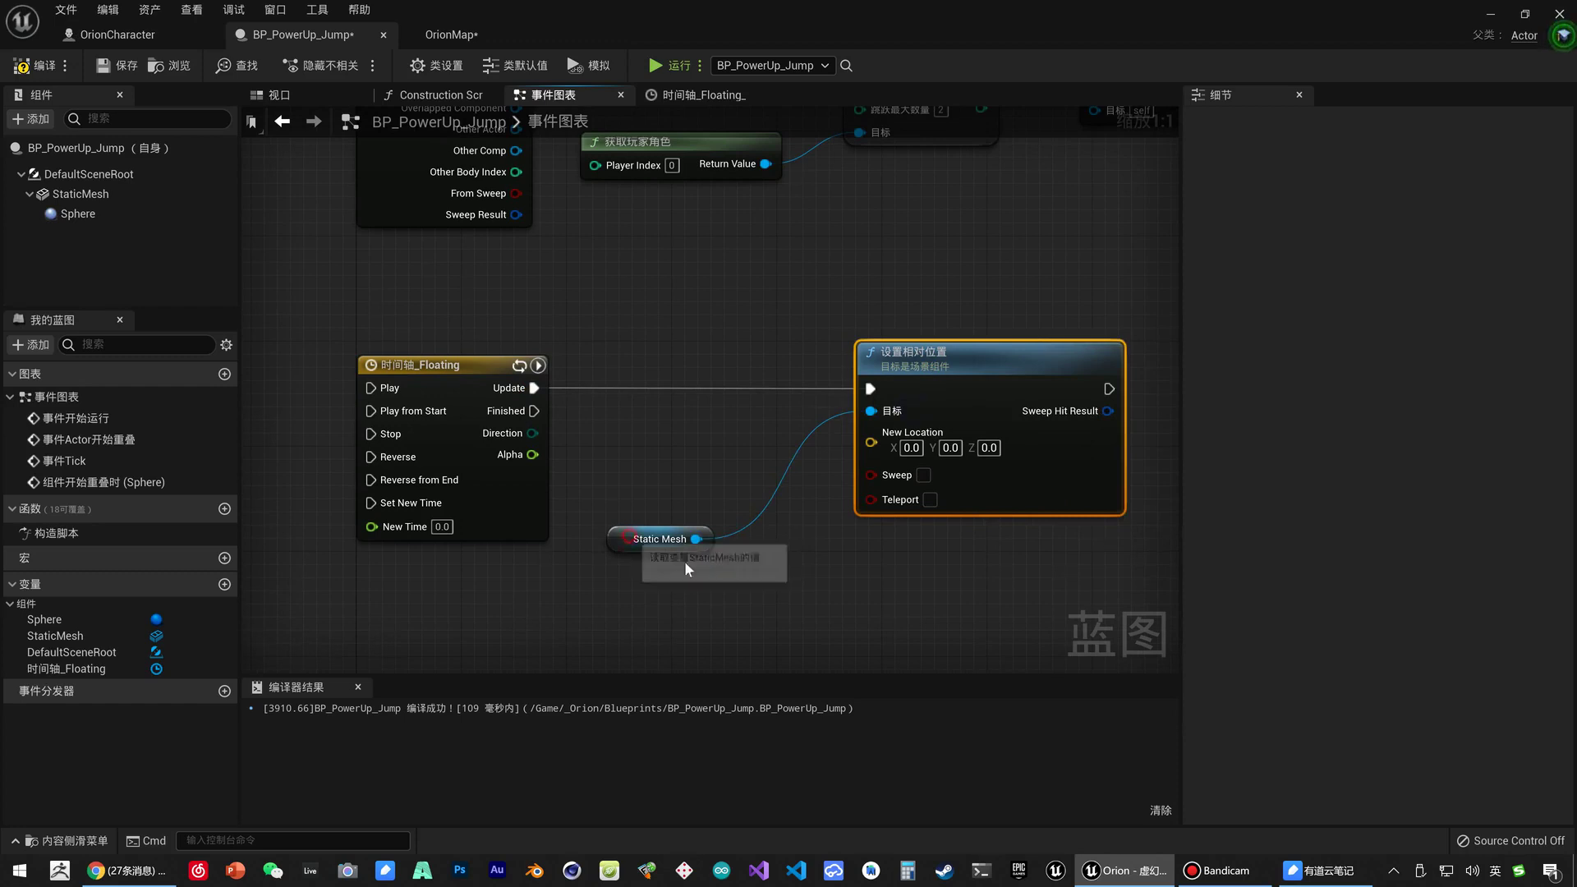
drag(664, 549, 809, 575)
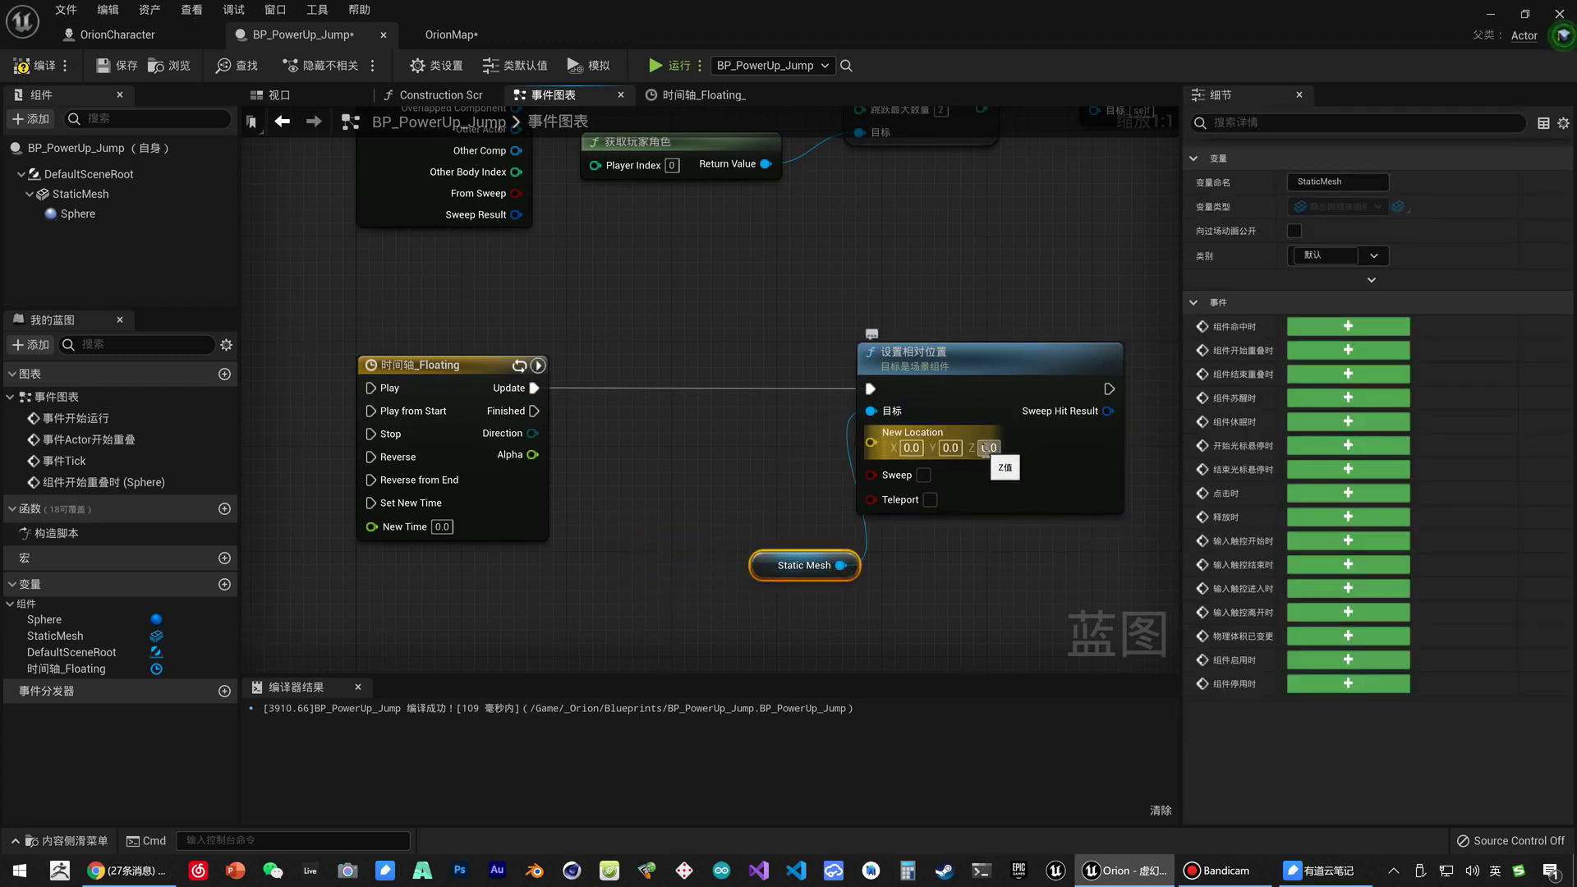
click(991, 448)
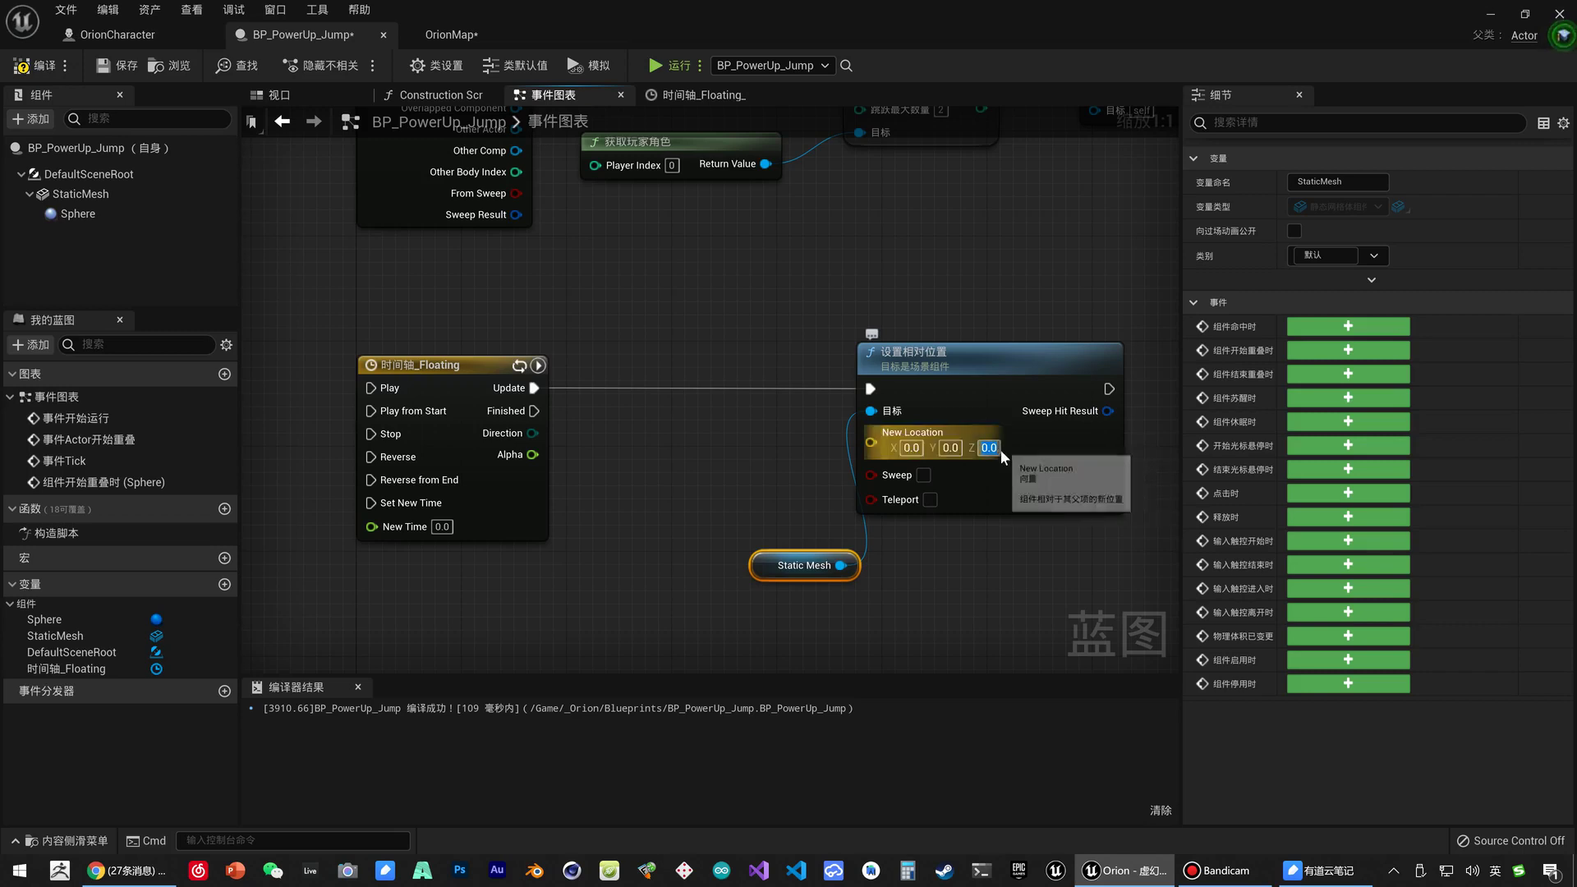
key(Return)
click(702, 449)
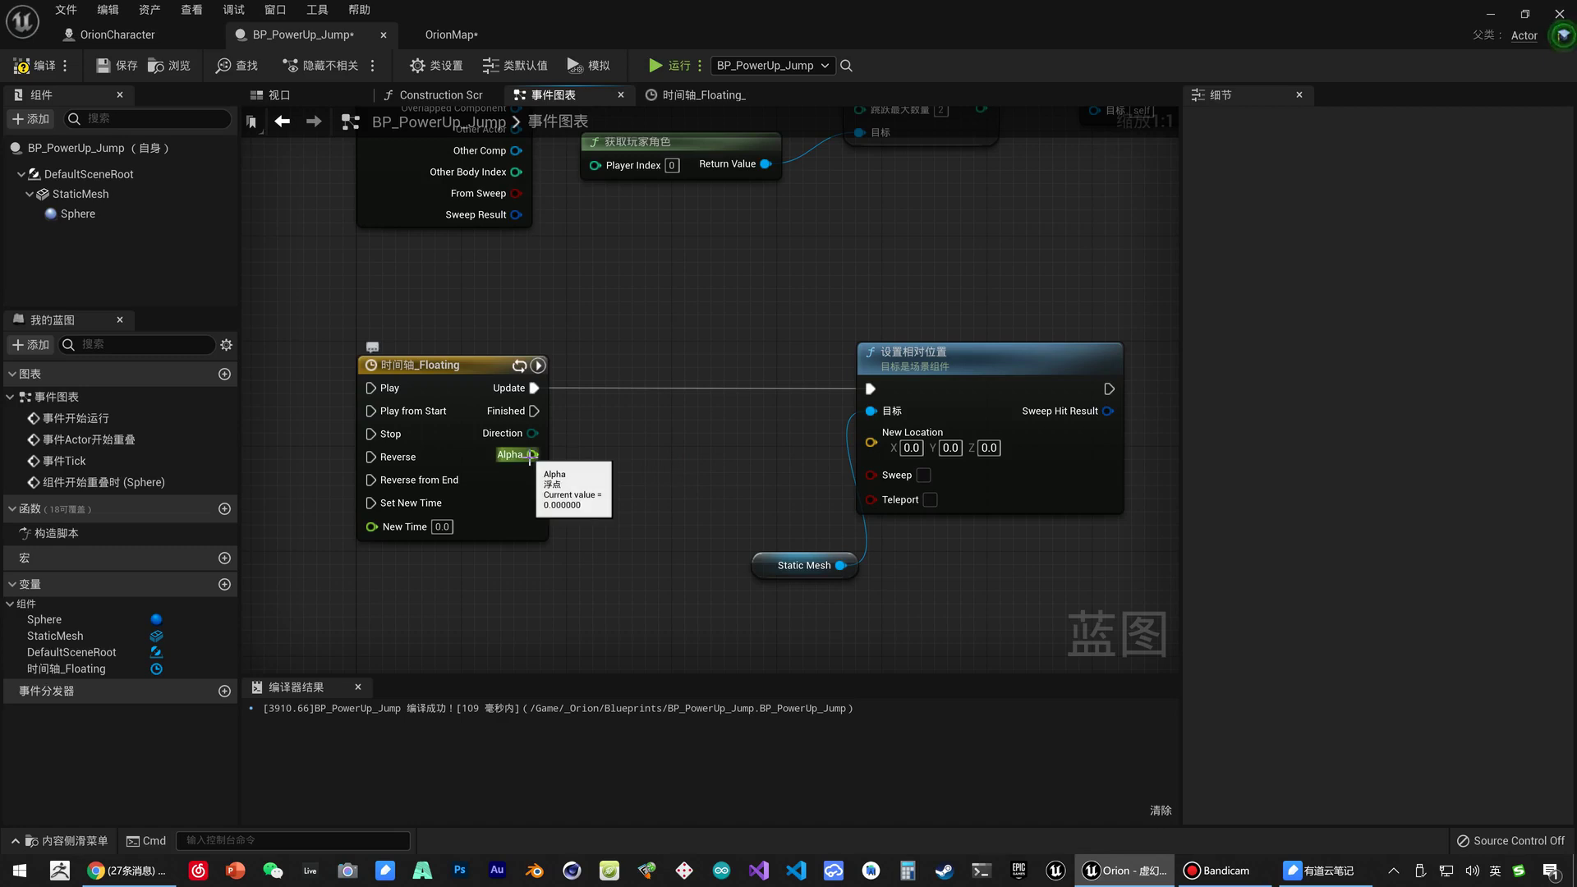
- Add a Lerp (Vector) node driven by the timeline's Alpha and arrange the nodes around it
drag(531, 457, 629, 491)
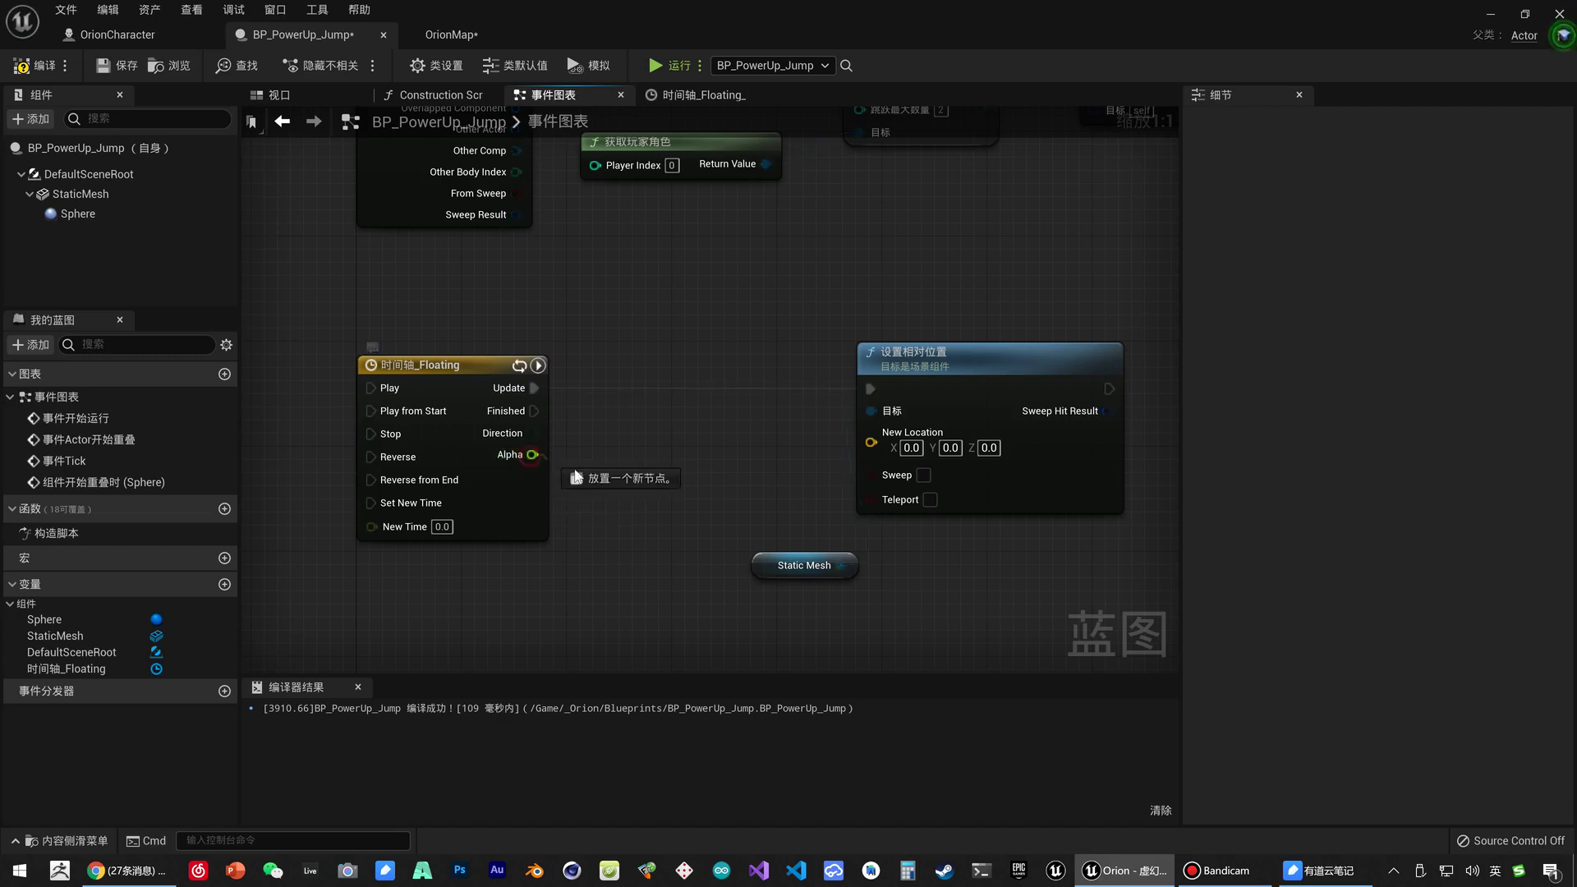
text(lerp)
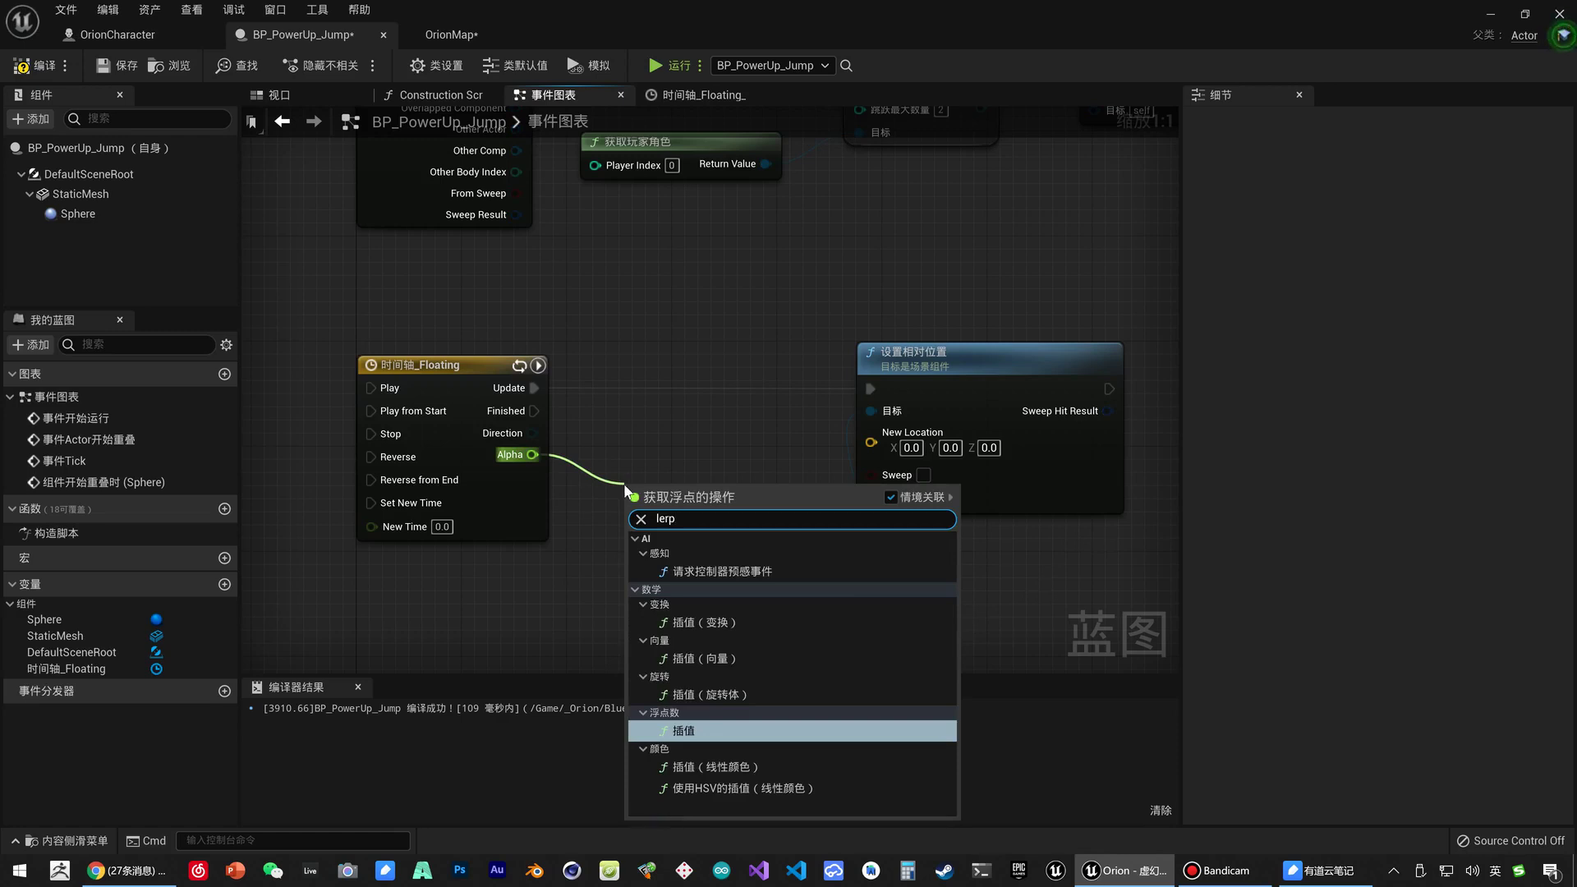
click(721, 659)
right_drag(998, 364, 821, 344)
drag(821, 343, 908, 341)
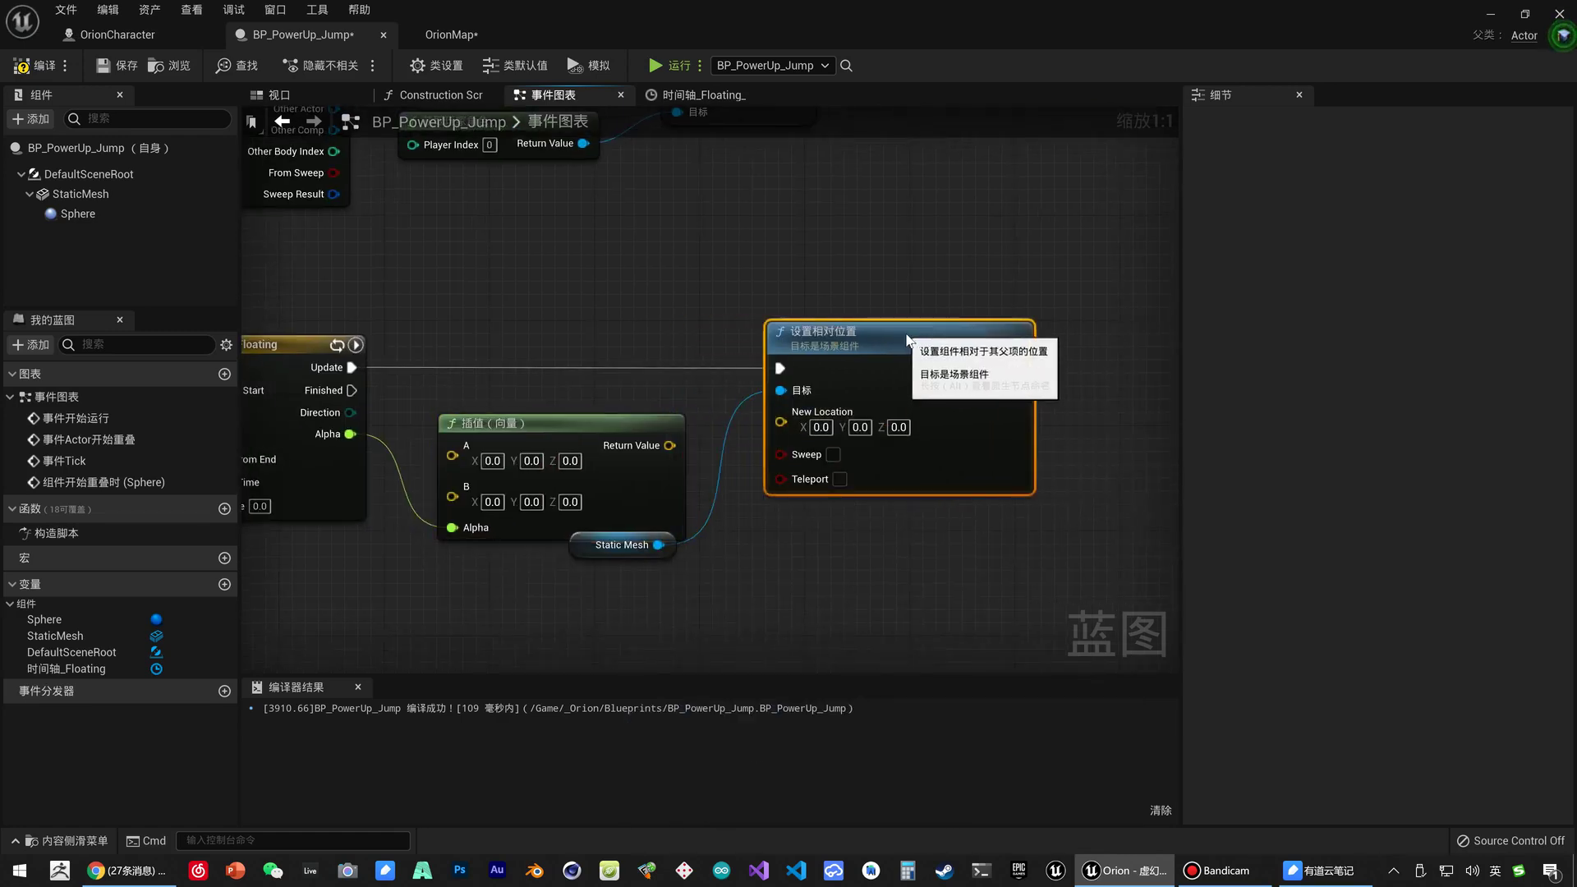
drag(622, 544, 648, 584)
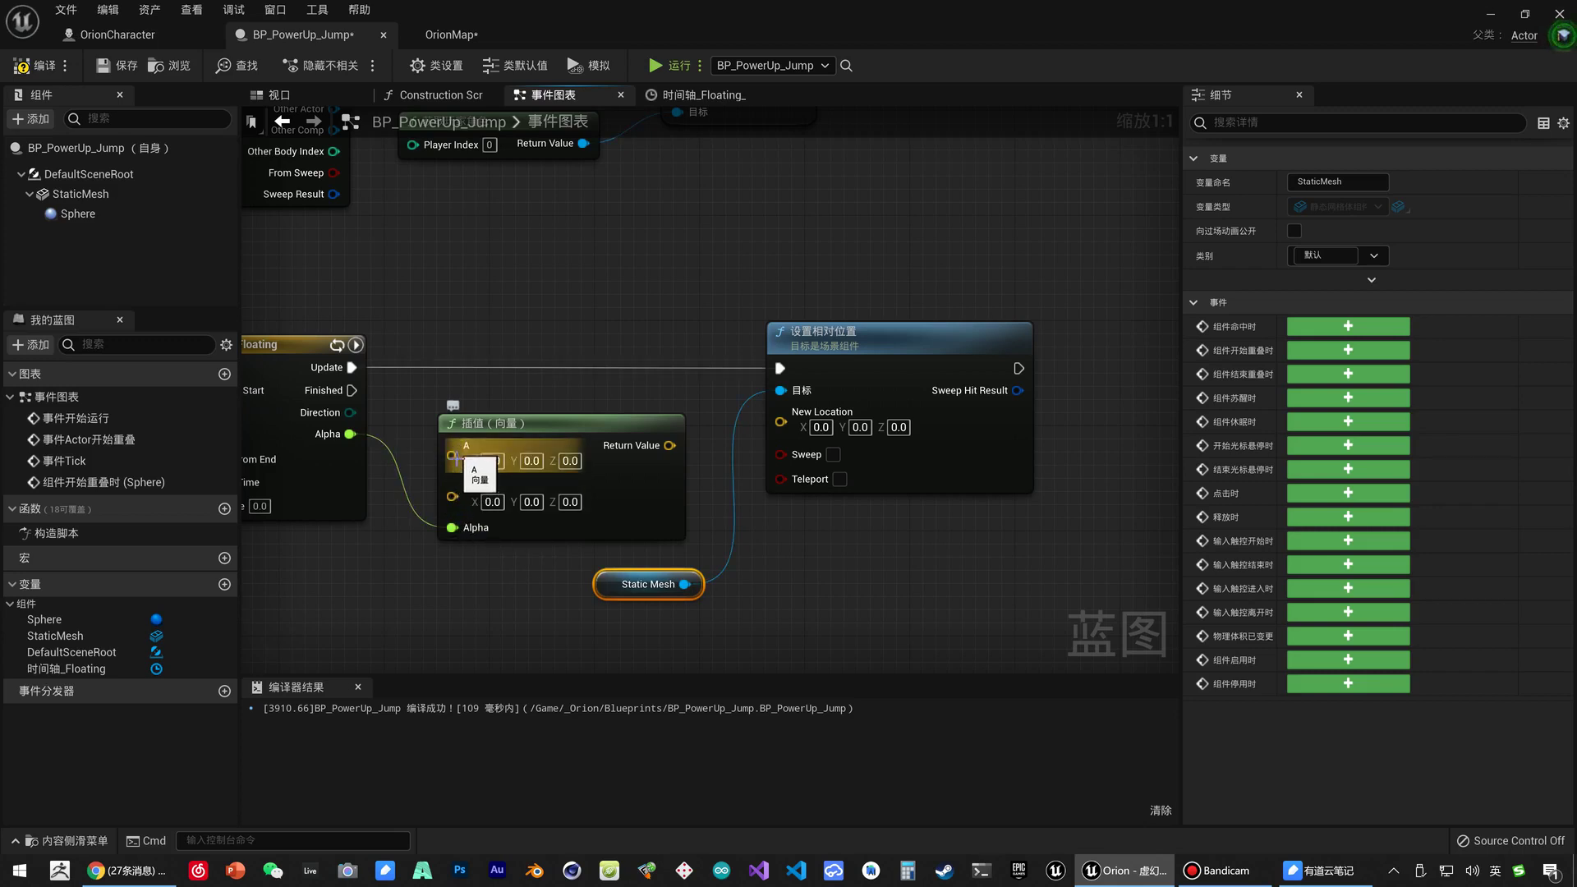
- Set the Lerp's B Z to 30 and wire its Return Value into New Location
click(567, 461)
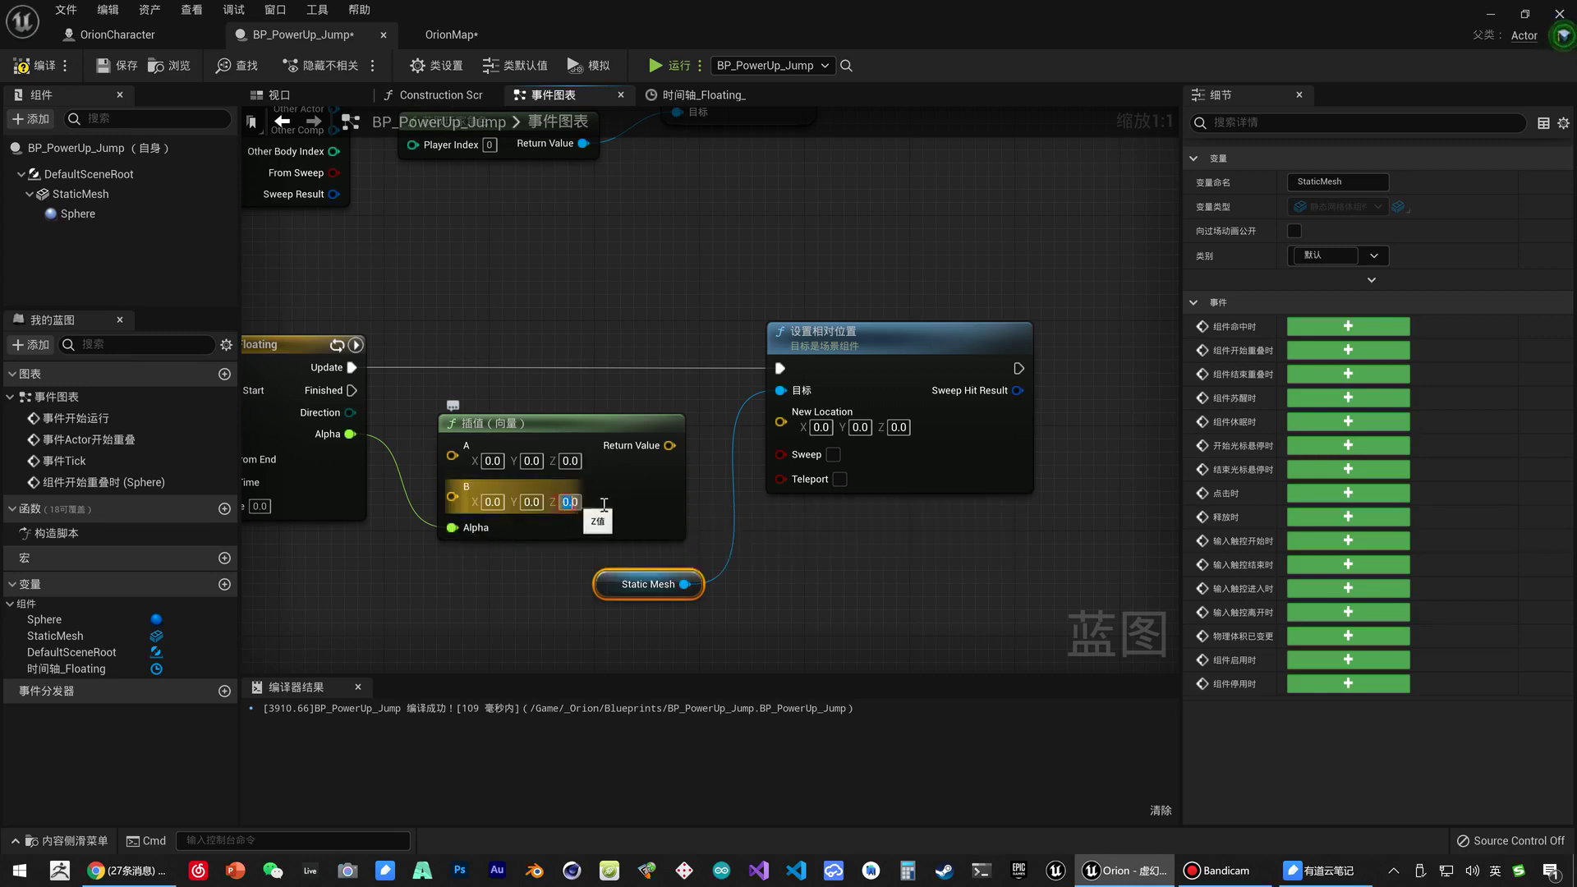
text(30)
drag(583, 426, 583, 414)
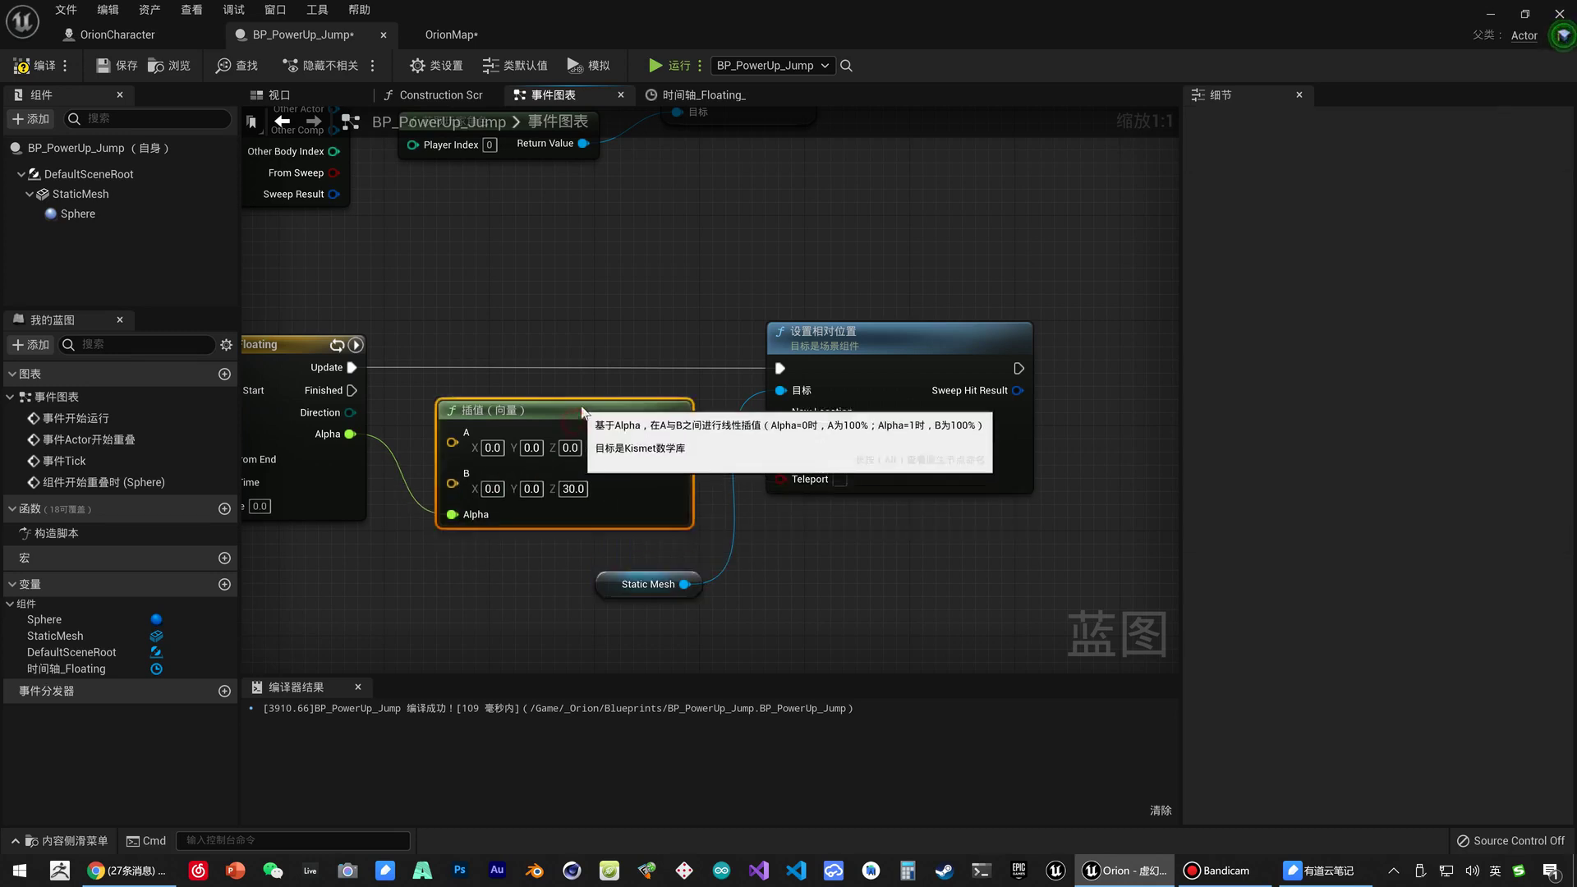
drag(675, 432, 782, 422)
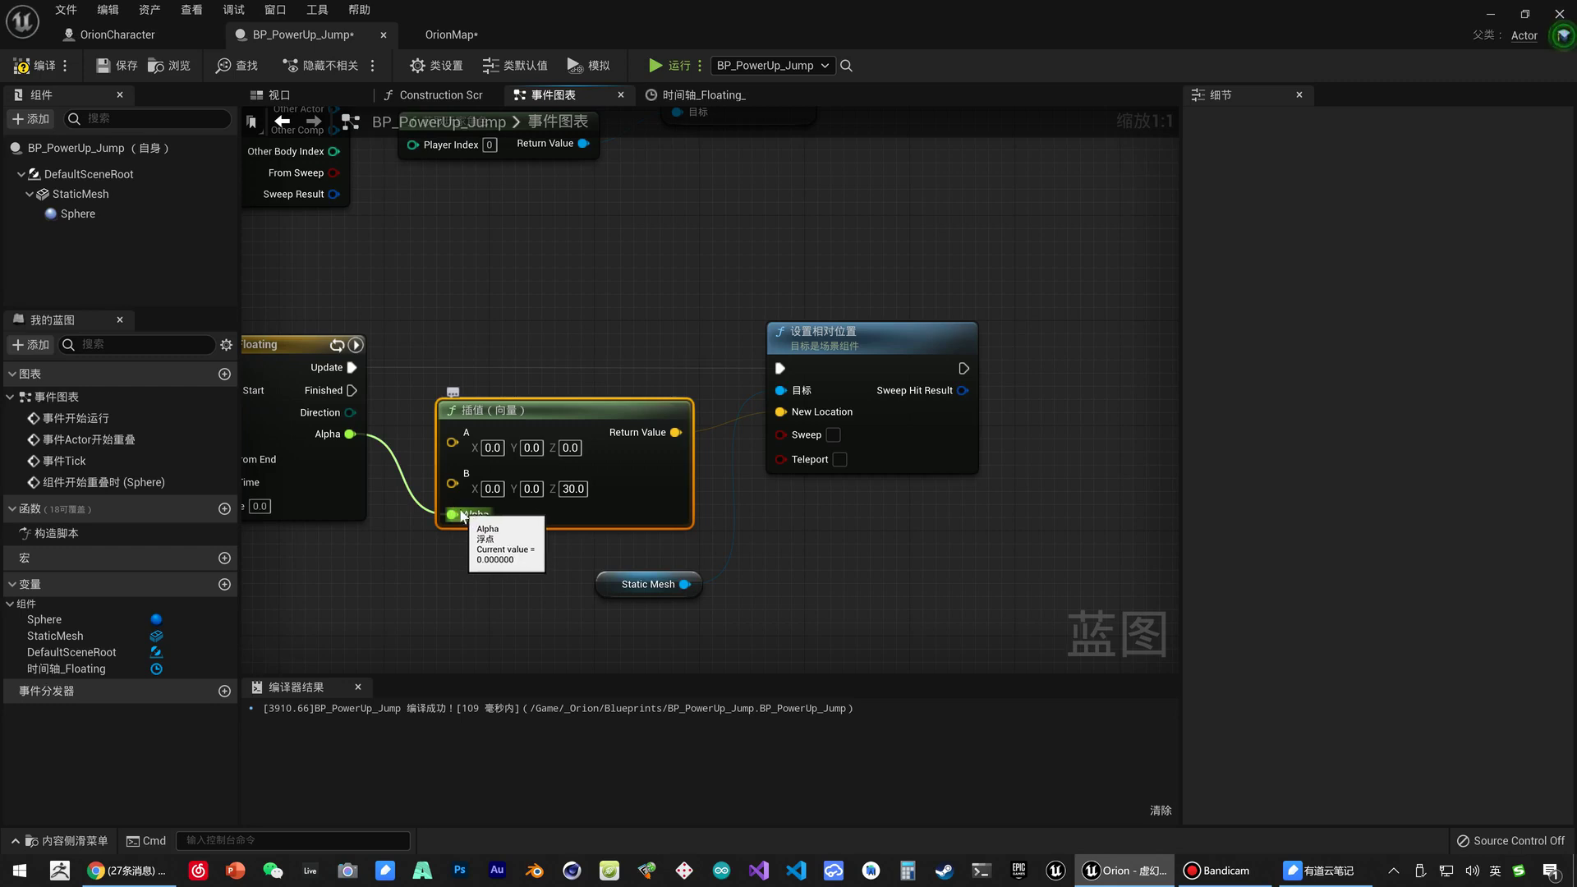
- Compile and save BP_PowerUp_Jump, then select the timeline and Lerp nodes
click(37, 66)
click(126, 69)
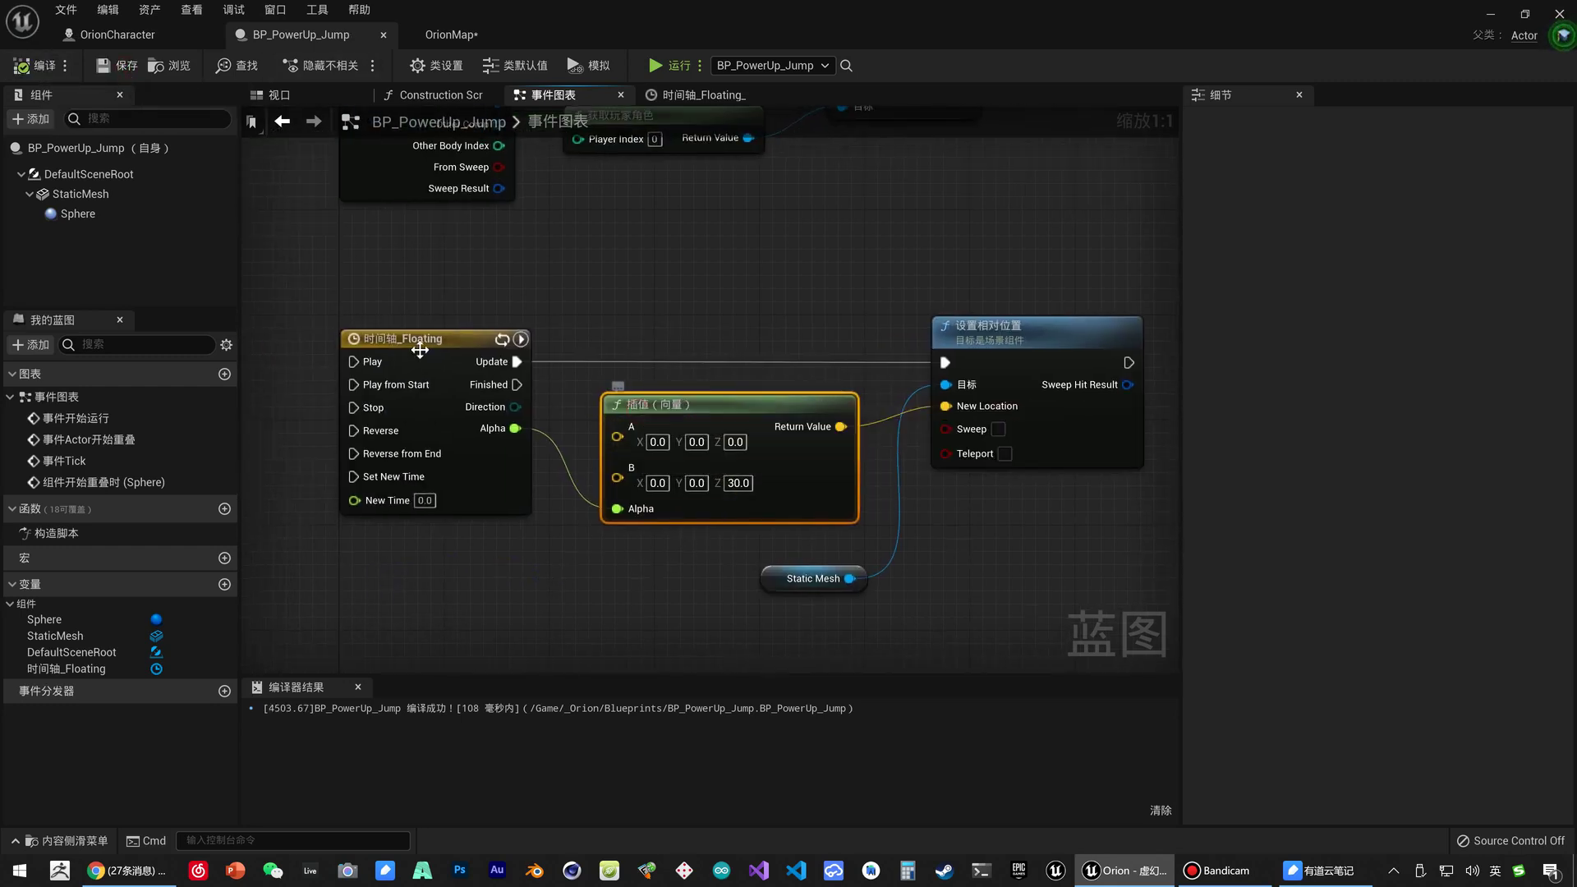
click(415, 342)
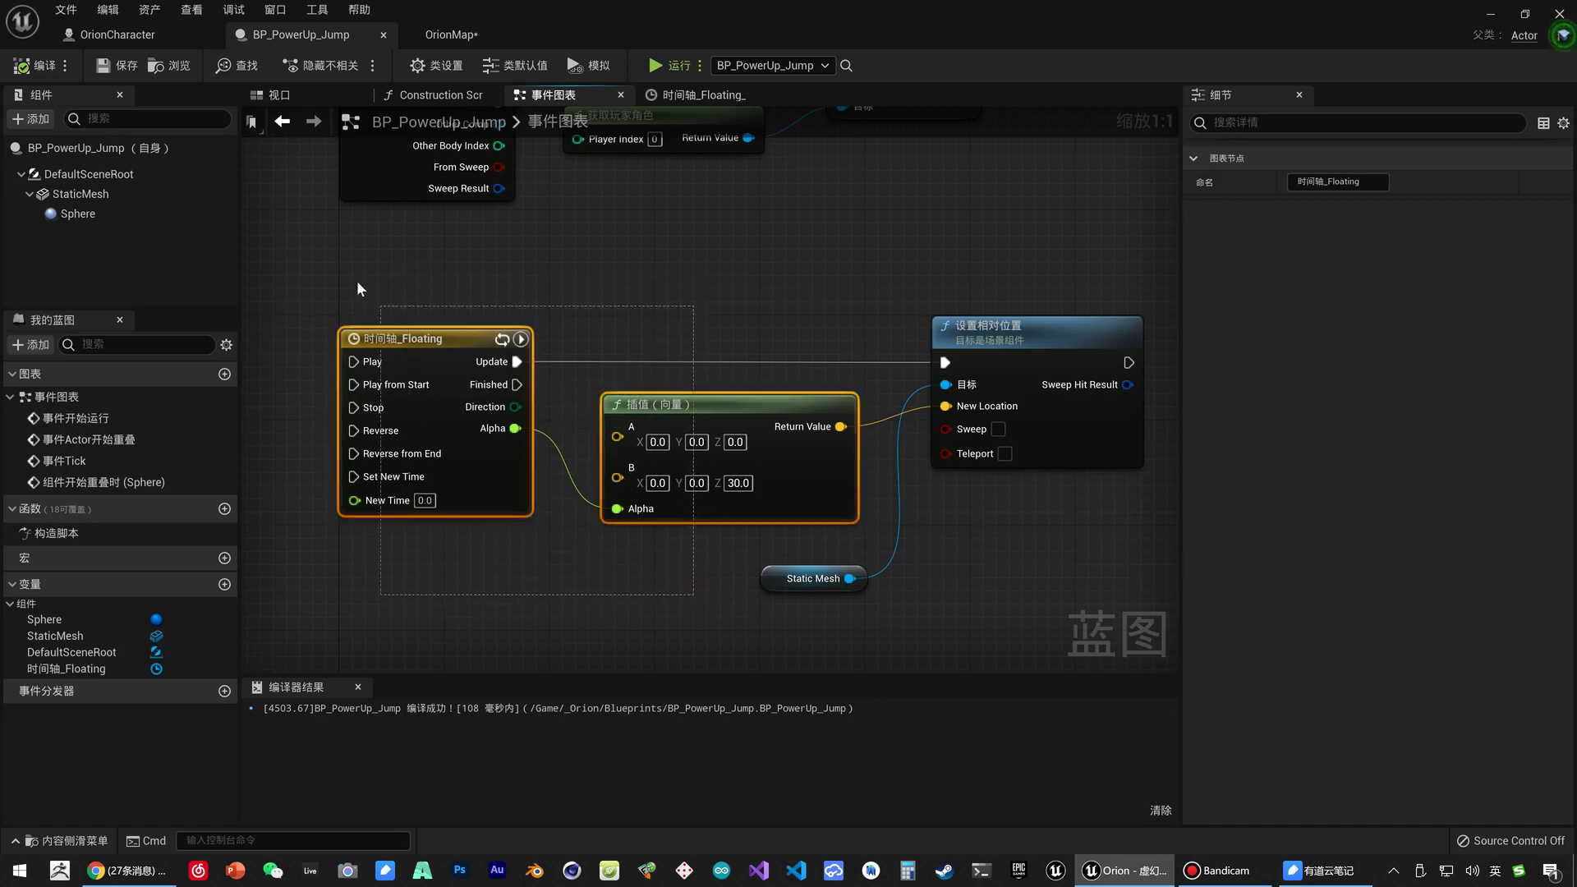
mouse_move(687, 598)
mouse_down()
mouse_move(444, 275)
mouse_move(686, 597)
mouse_up()
click(450, 34)
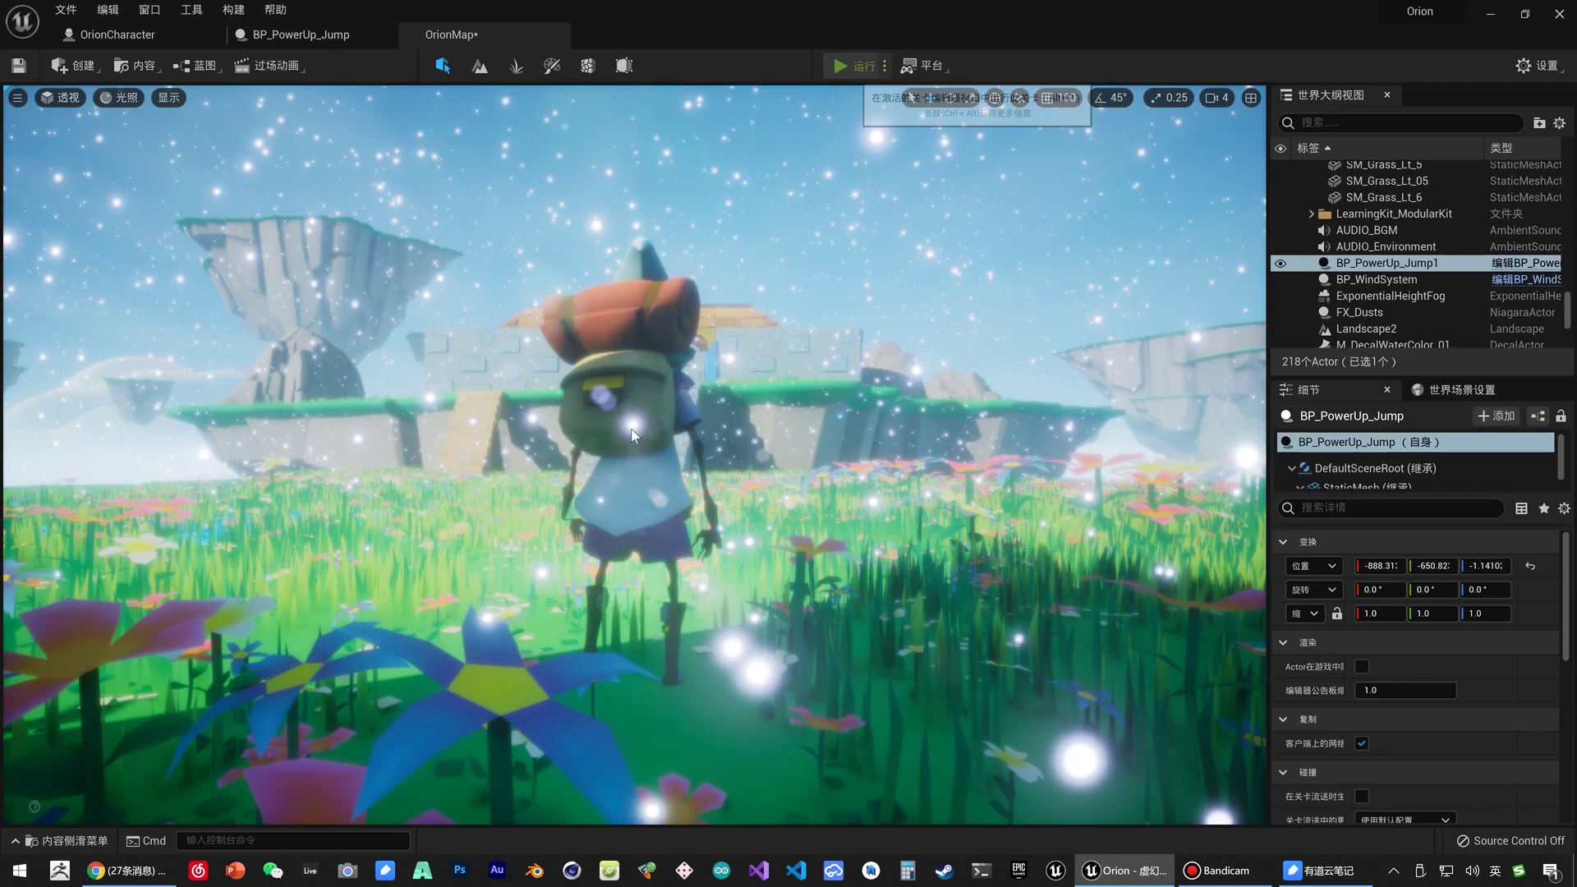
key(alt+p)
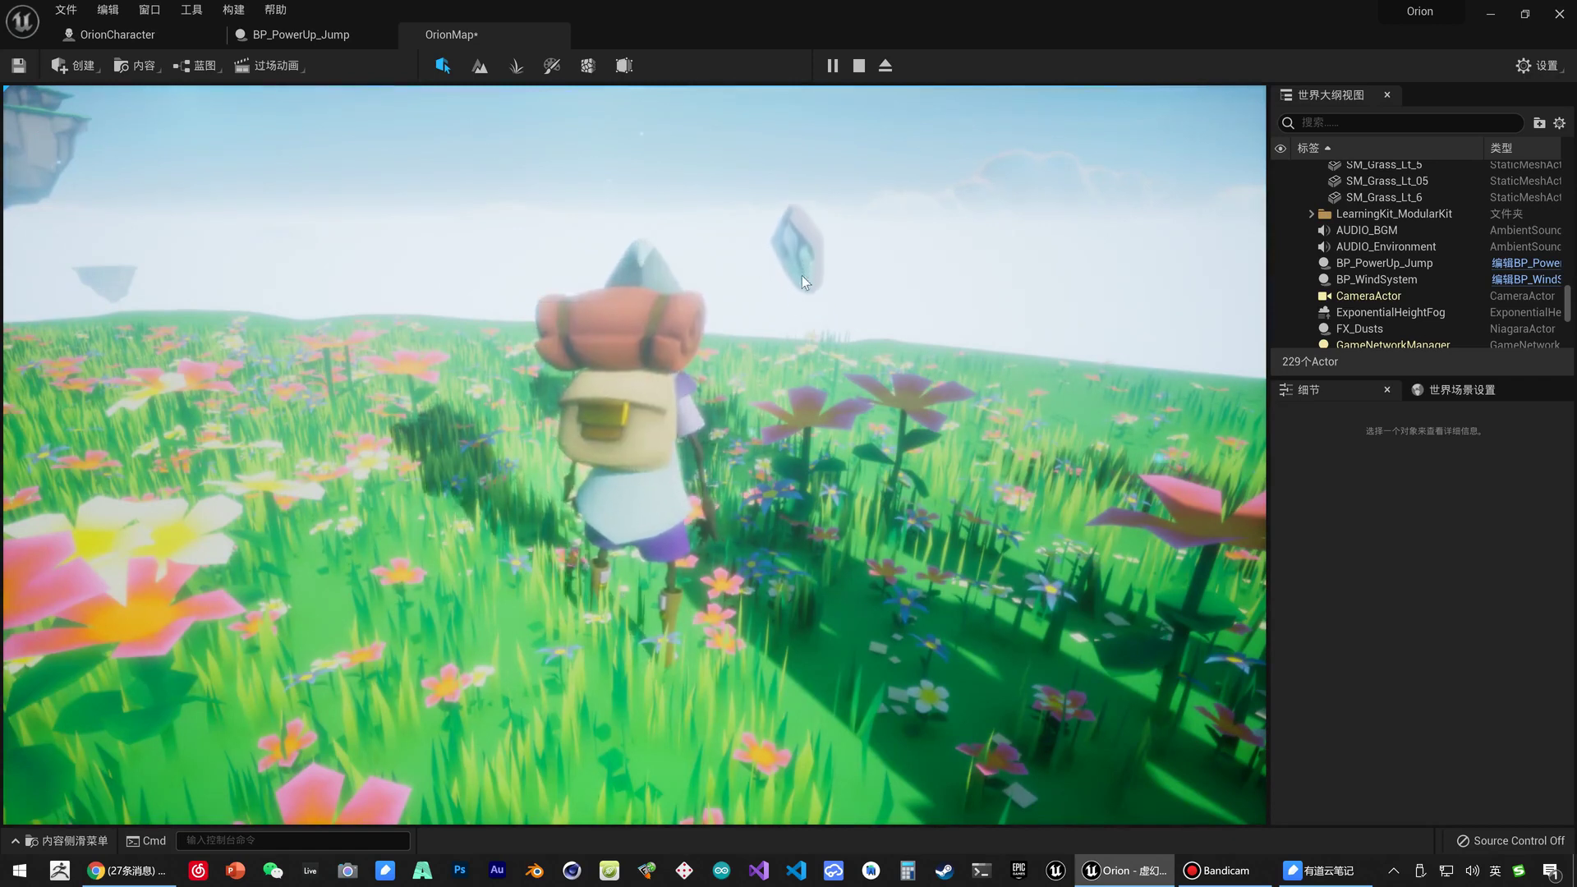
key(Escape)
click(317, 43)
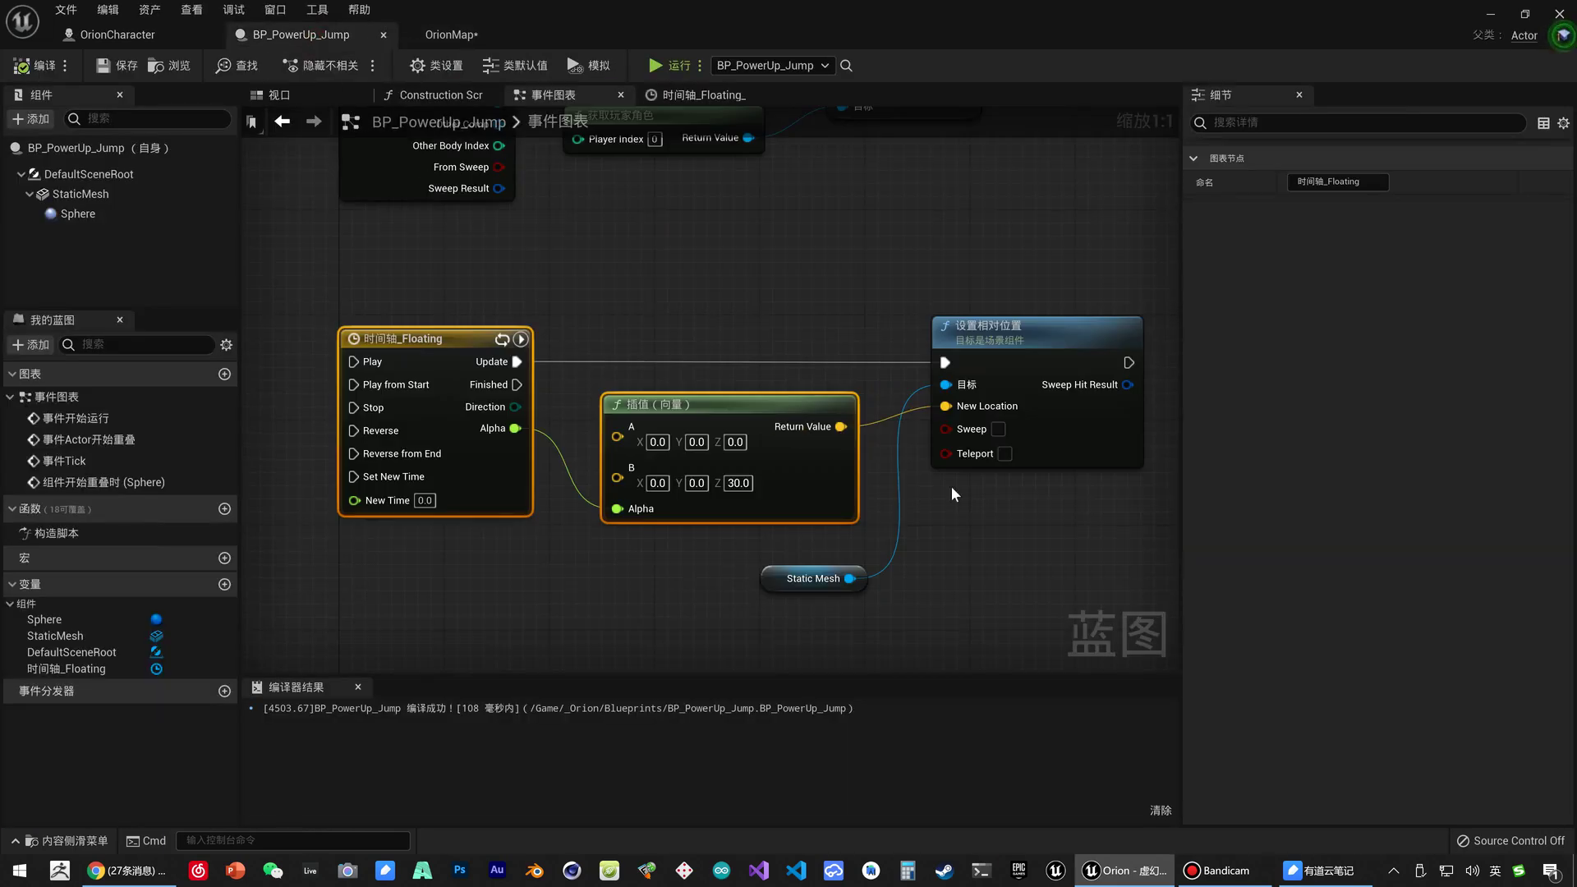
right_drag(968, 557, 974, 550)
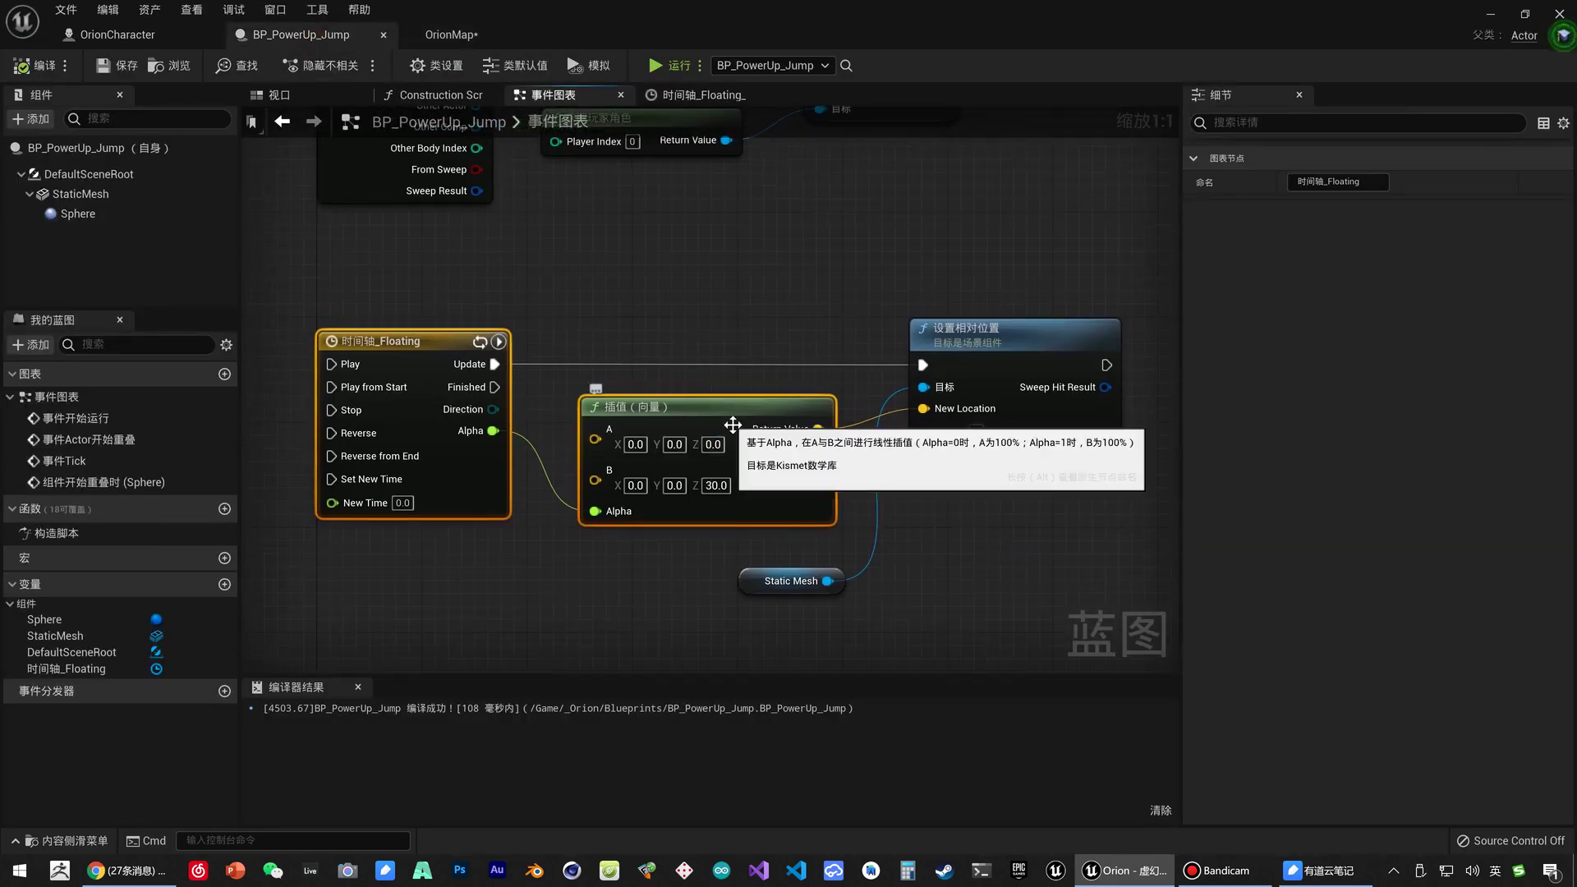